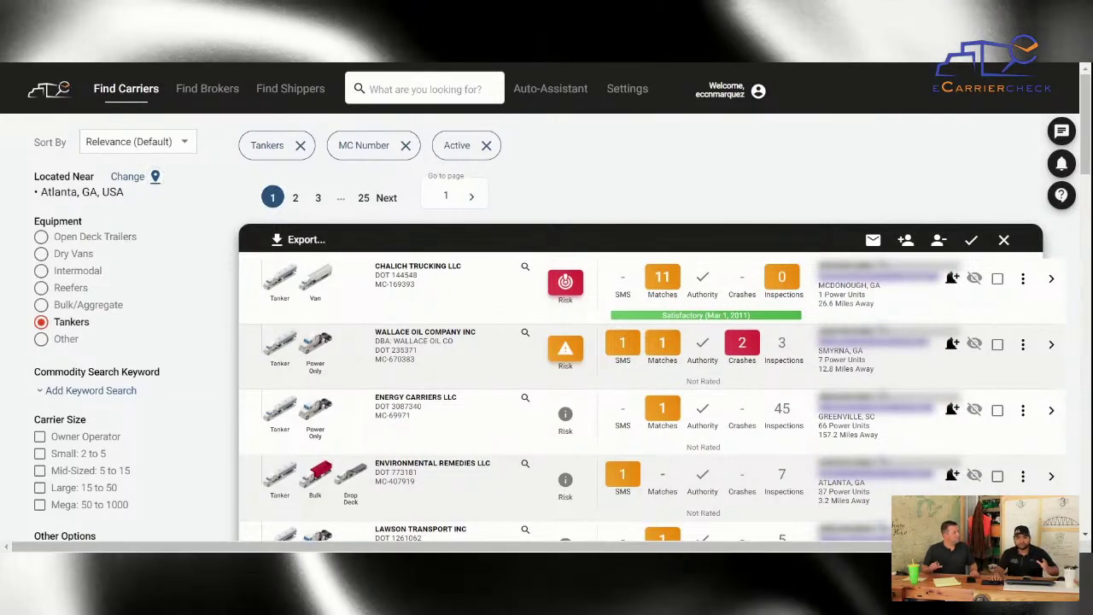
- Examine the fleet profile overviews of Wallace Oil Company and Energy Carriers in the tanker results near Atlanta
{"action": "scroll", "coordinate": [307, 232], "scroll_direction": "down", "scroll_amount": 1}
{"action": "mouse_move", "coordinate": [307, 232]}
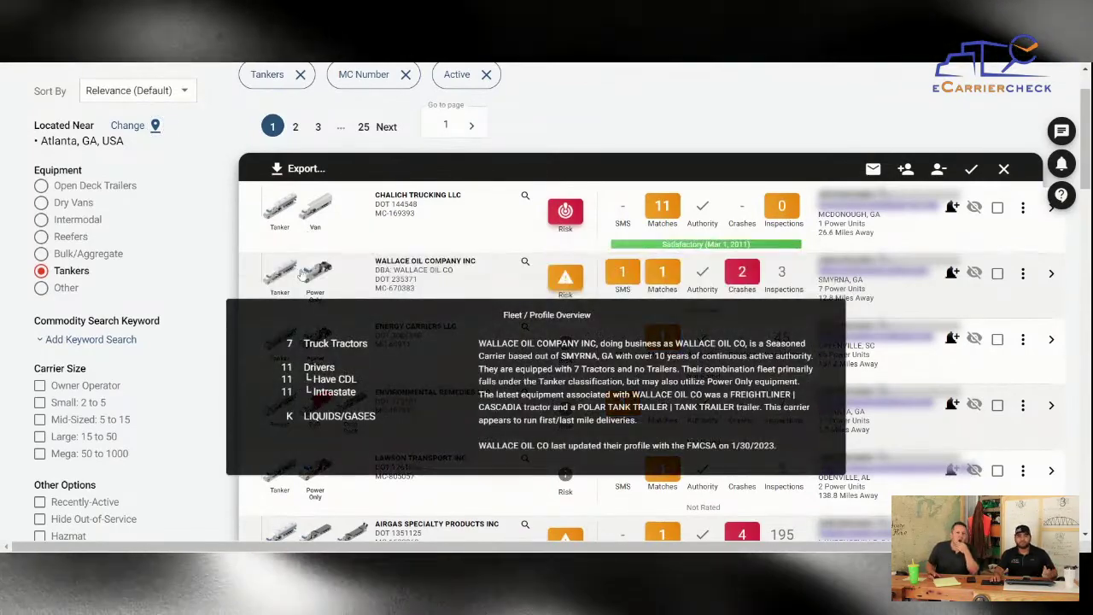
{"action": "mouse_move", "coordinate": [290, 342]}
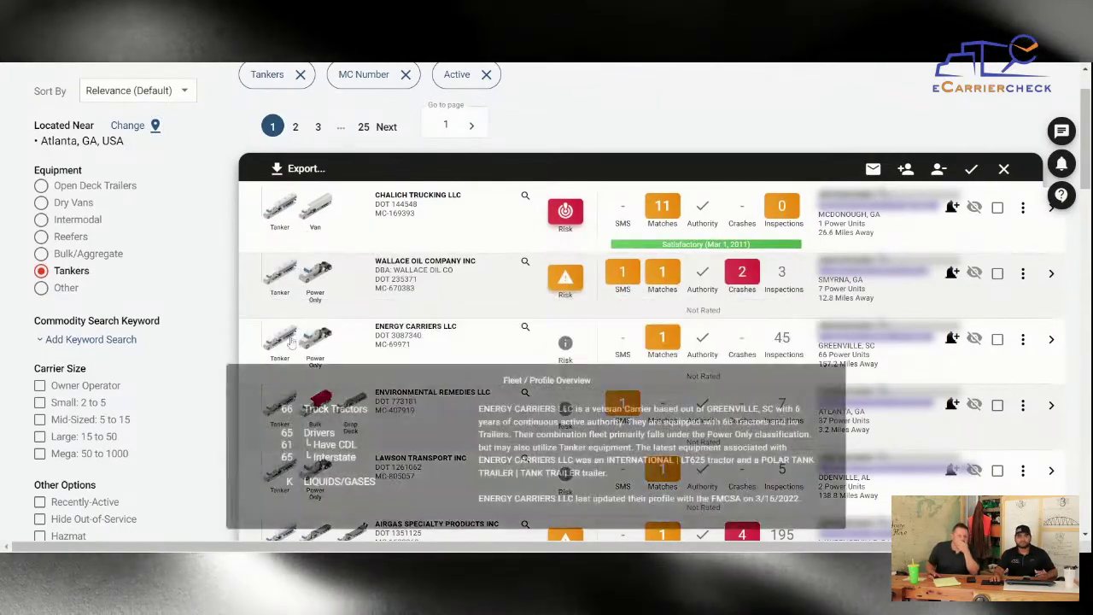
{"action": "mouse_move", "coordinate": [291, 395]}
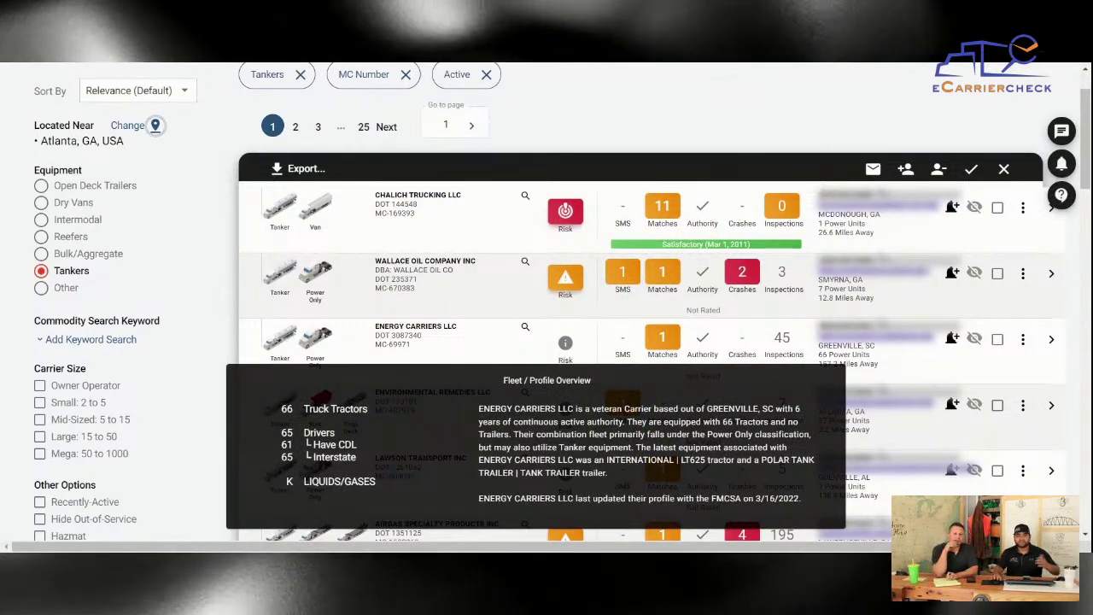
- Filter the tanker carriers near Atlanta, GA by the commodity search keyword "food grade"
{"action": "left_click", "coordinate": [91, 339]}
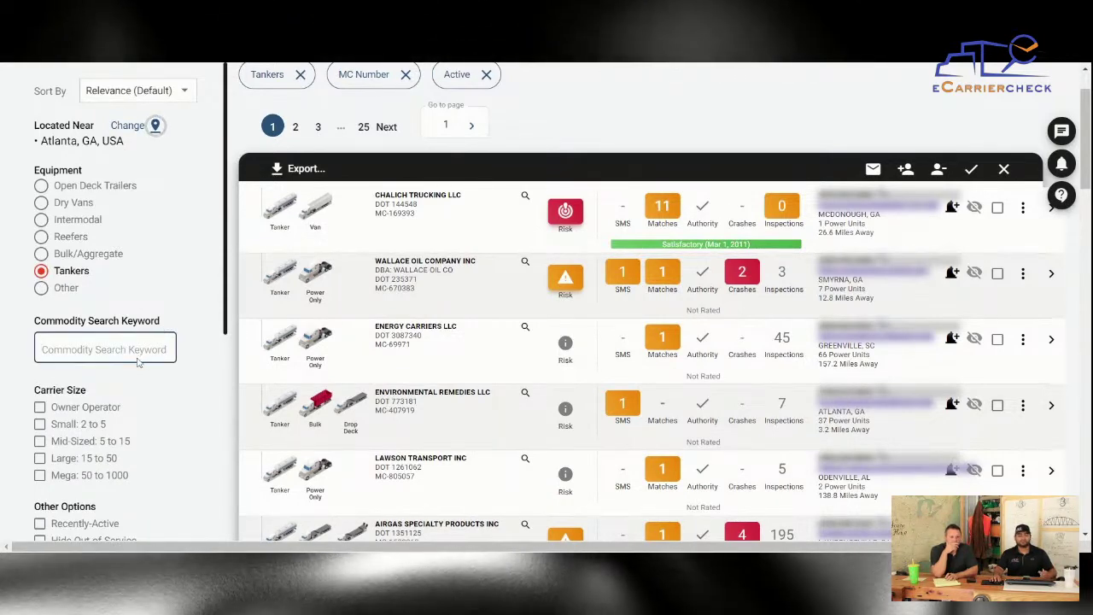
{"action": "type", "text": "food"}
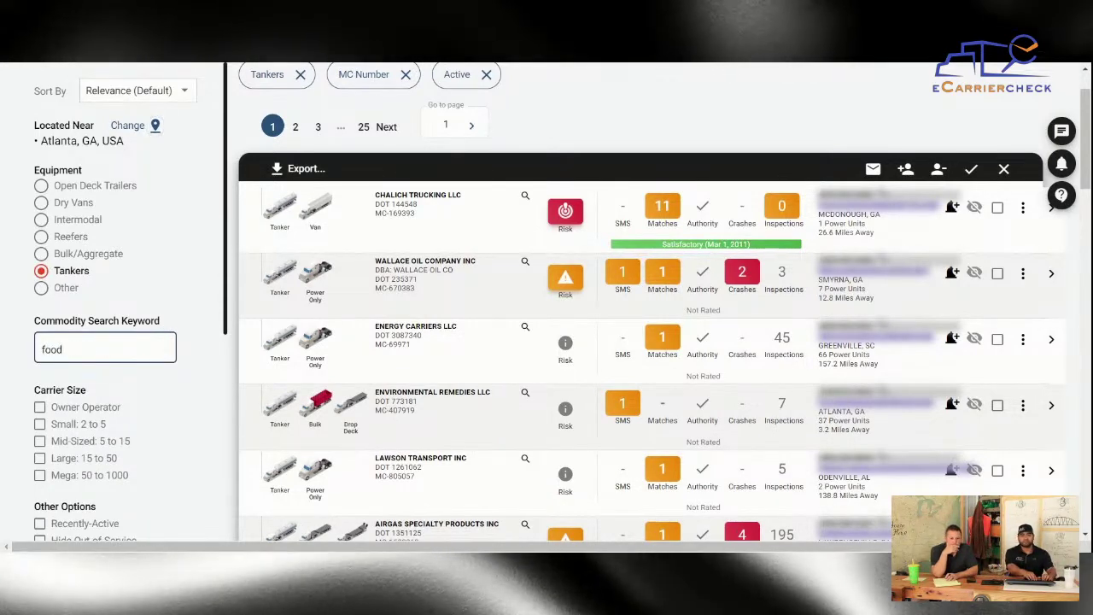
{"action": "type", "text": " grade"}
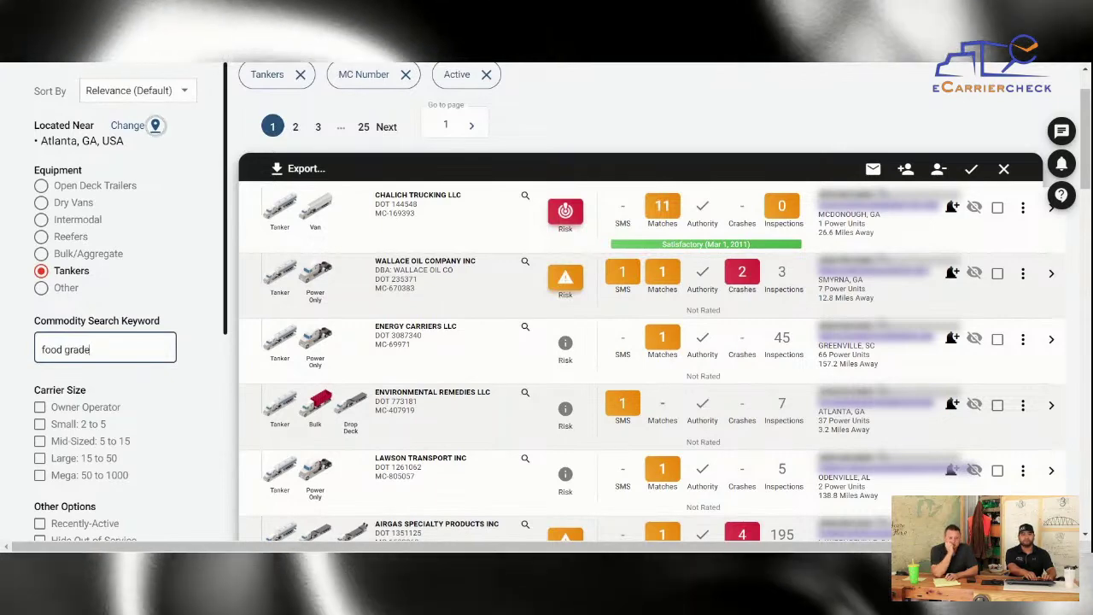
{"action": "key", "text": "Return"}
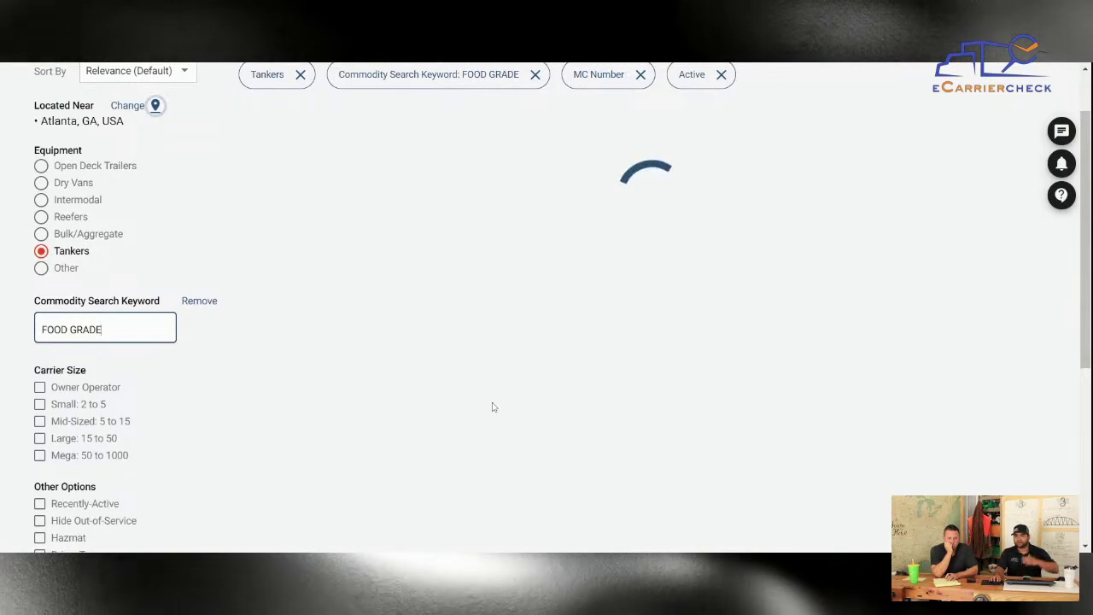
- Shorten the text of the commodity search keyword to FOOD
{"action": "scroll", "coordinate": [495, 397], "scroll_direction": "up", "scroll_amount": 1}
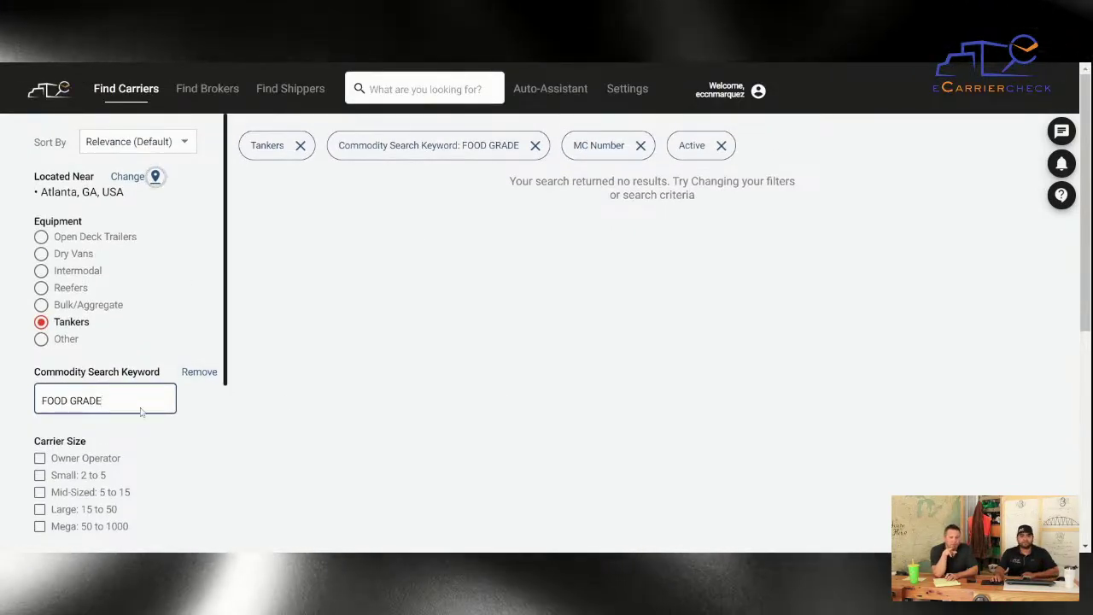
{"action": "key", "text": "BackSpace"}
{"action": "key", "text": "BackSpace"}
{"action": "key", "text": "BackSpace"}
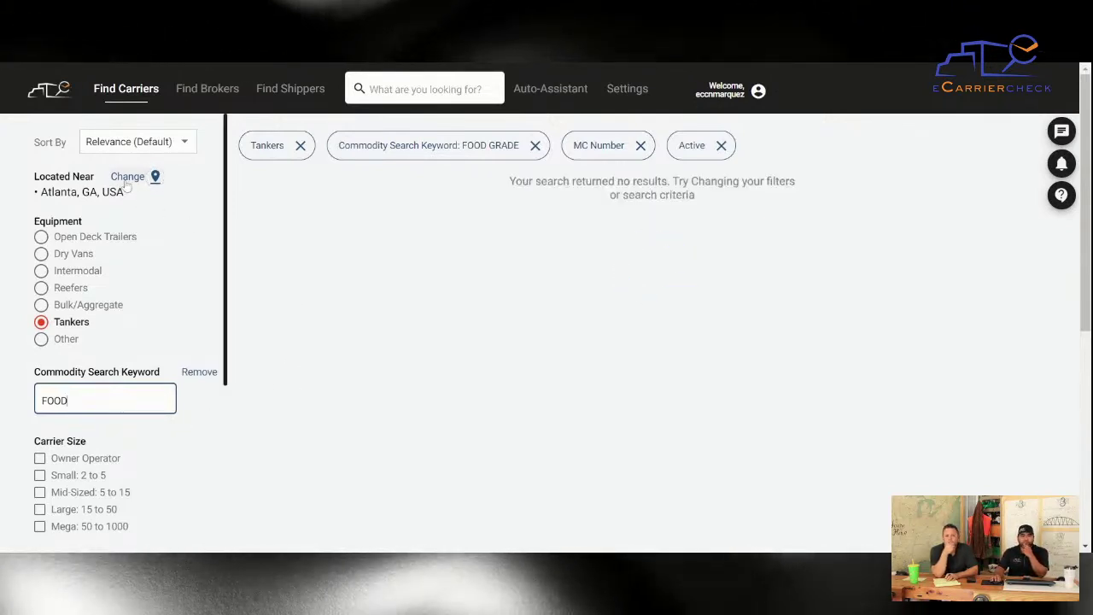
- Change the search location to carriers located near Missouri, USA within a 190-mile radius and run the search
{"action": "left_click", "coordinate": [127, 176]}
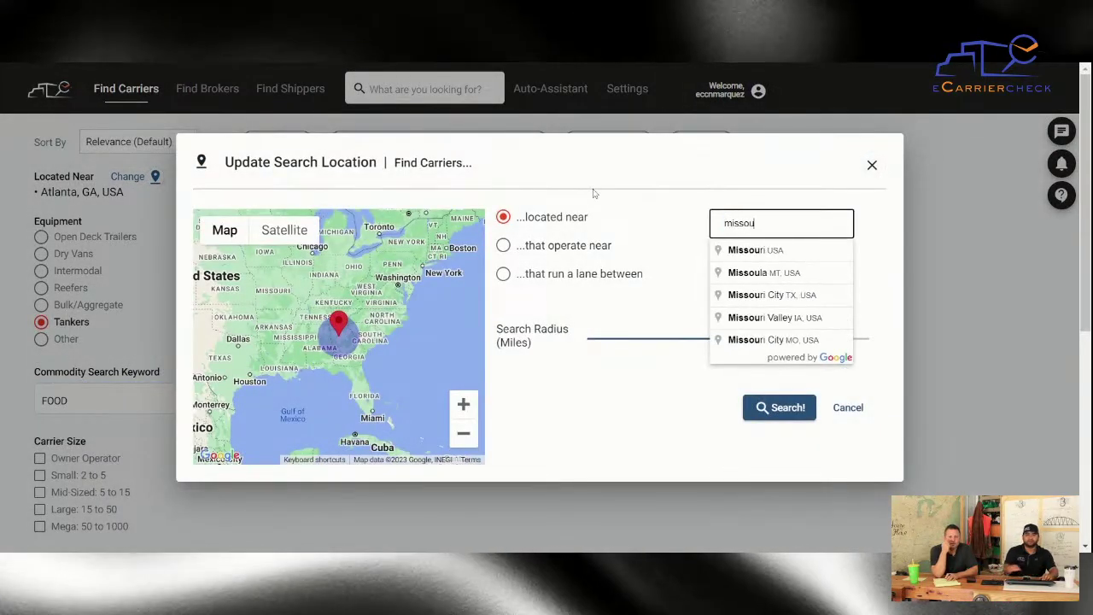
{"action": "left_click", "coordinate": [755, 249]}
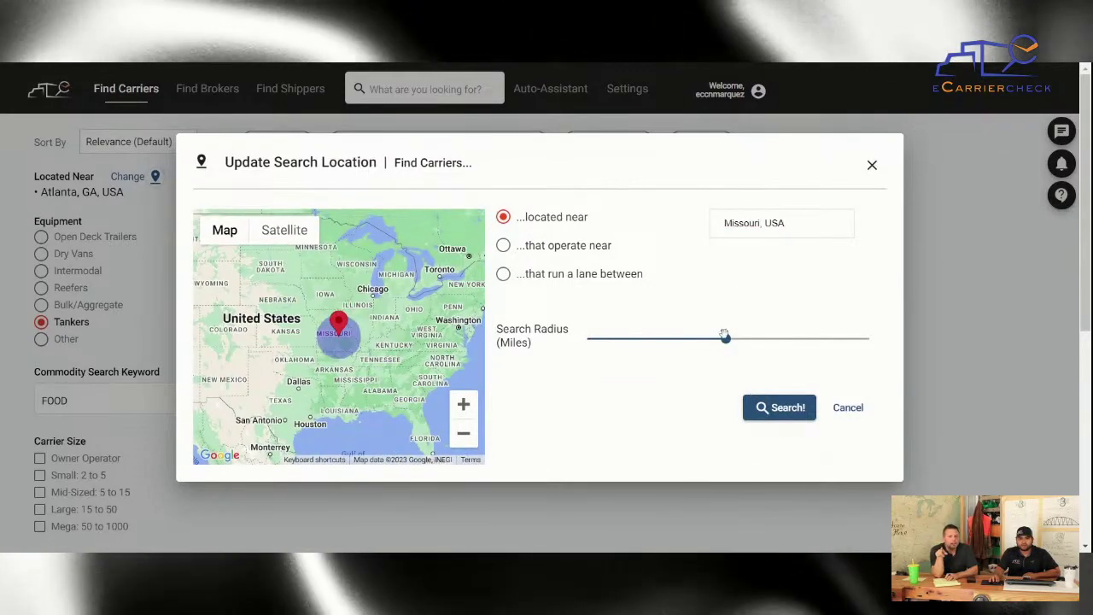
{"action": "left_click_drag", "start_coordinate": [725, 337], "coordinate": [763, 337]}
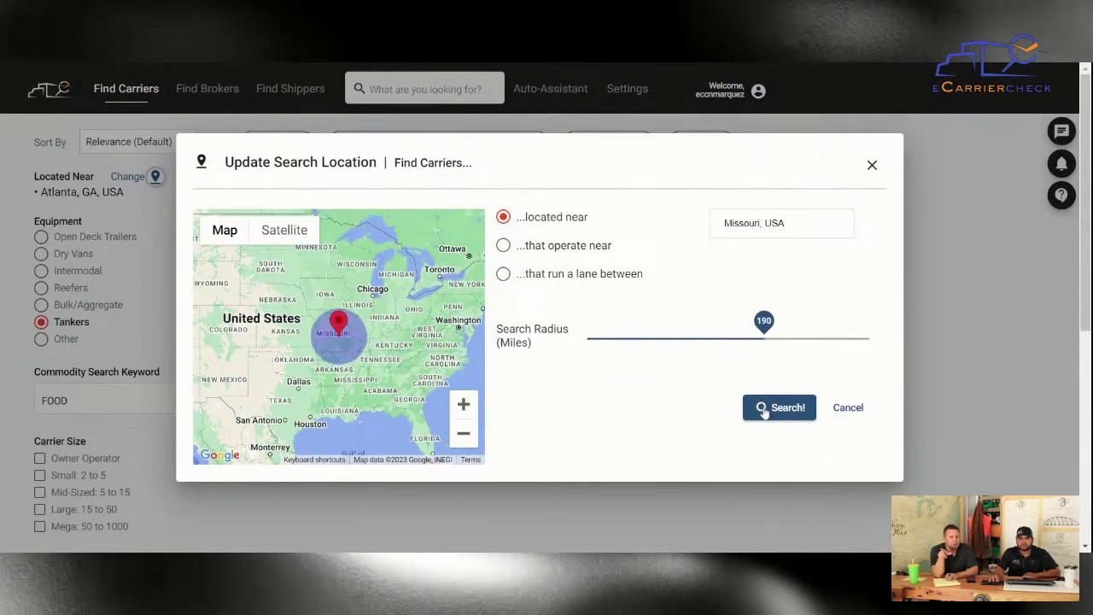
{"action": "left_click", "coordinate": [779, 407]}
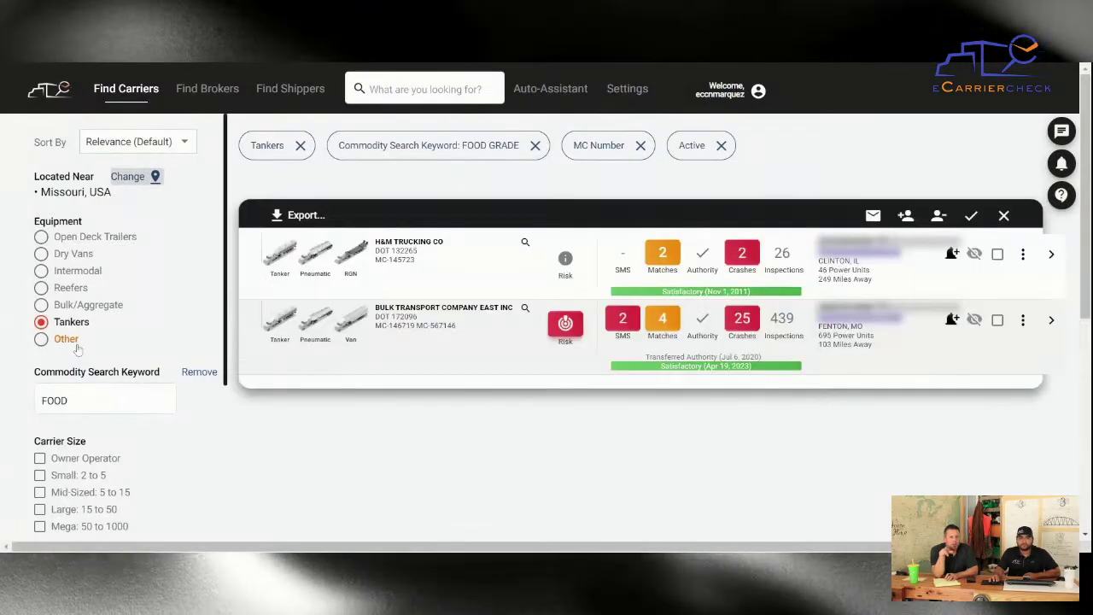
- Examine the fleet profile overviews of H&M Trucking and Bulk Transport Company East, checking equipment and food commodities hauled
{"action": "mouse_move", "coordinate": [315, 256]}
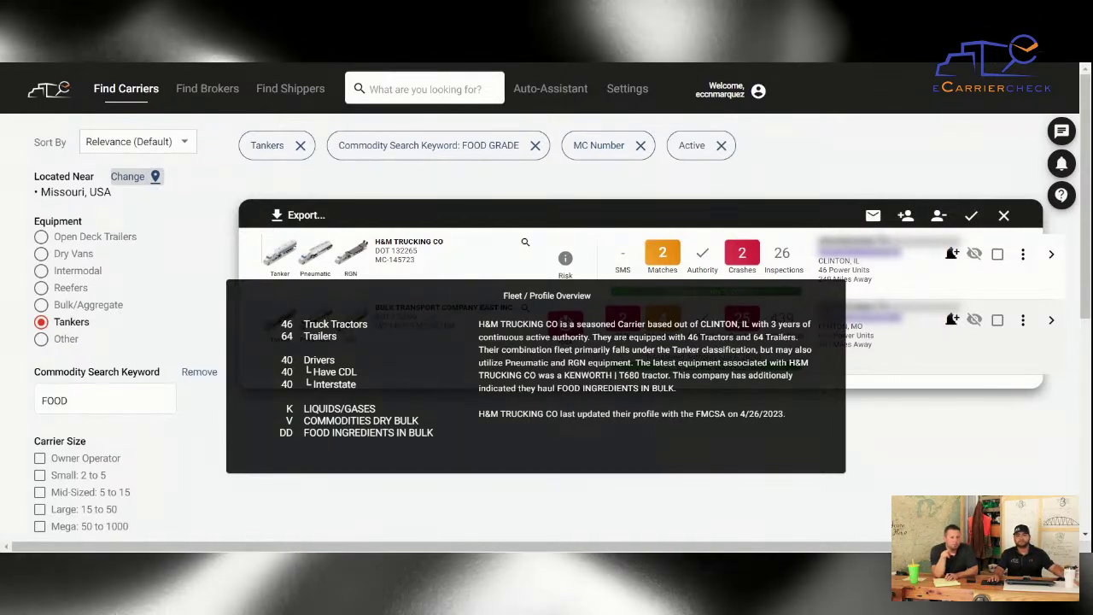
{"action": "mouse_move", "coordinate": [277, 321]}
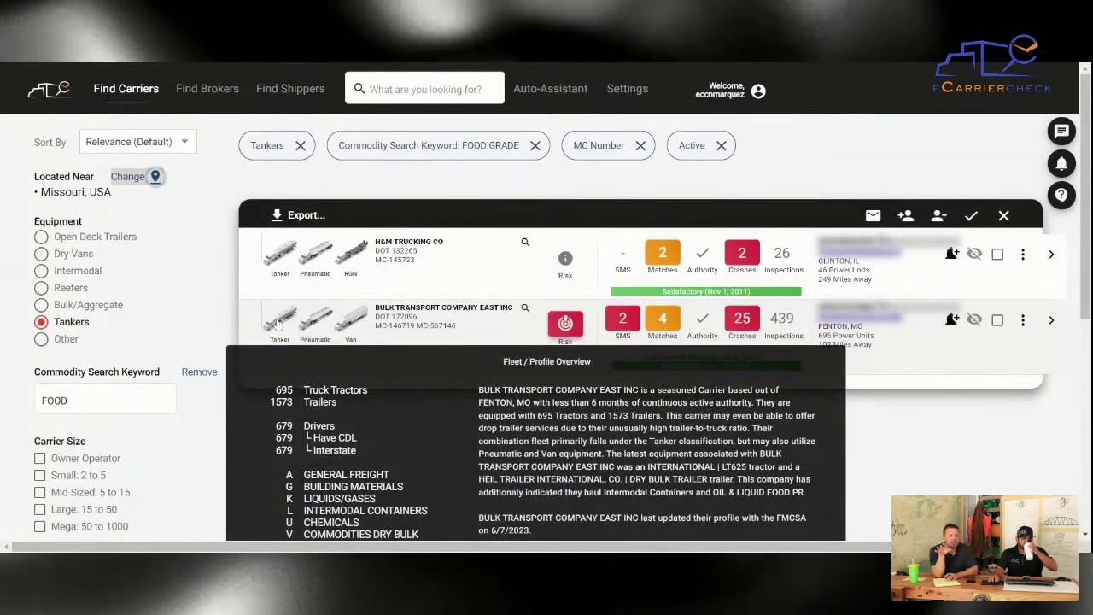
{"action": "scroll", "coordinate": [279, 326], "scroll_direction": "down", "scroll_amount": 1}
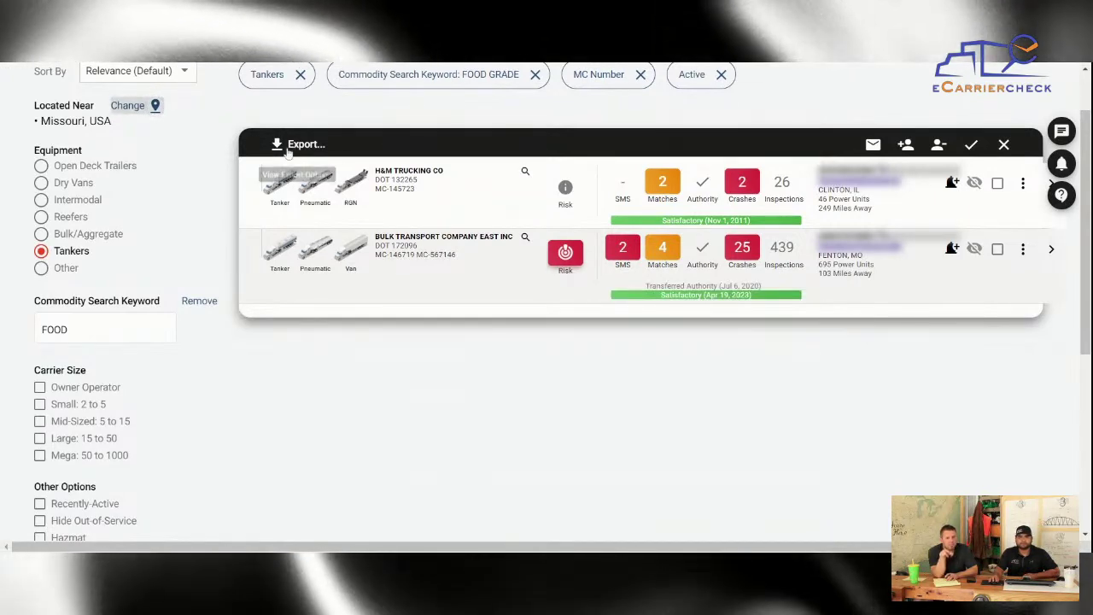
{"action": "mouse_move", "coordinate": [283, 247]}
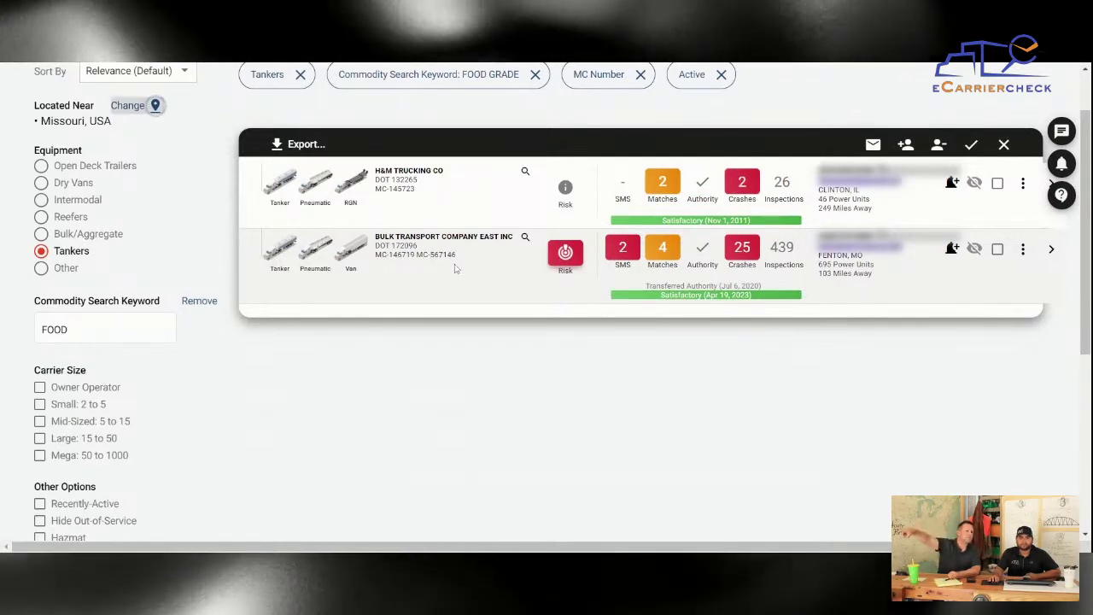
{"action": "scroll", "coordinate": [359, 286], "scroll_direction": "up", "scroll_amount": 1}
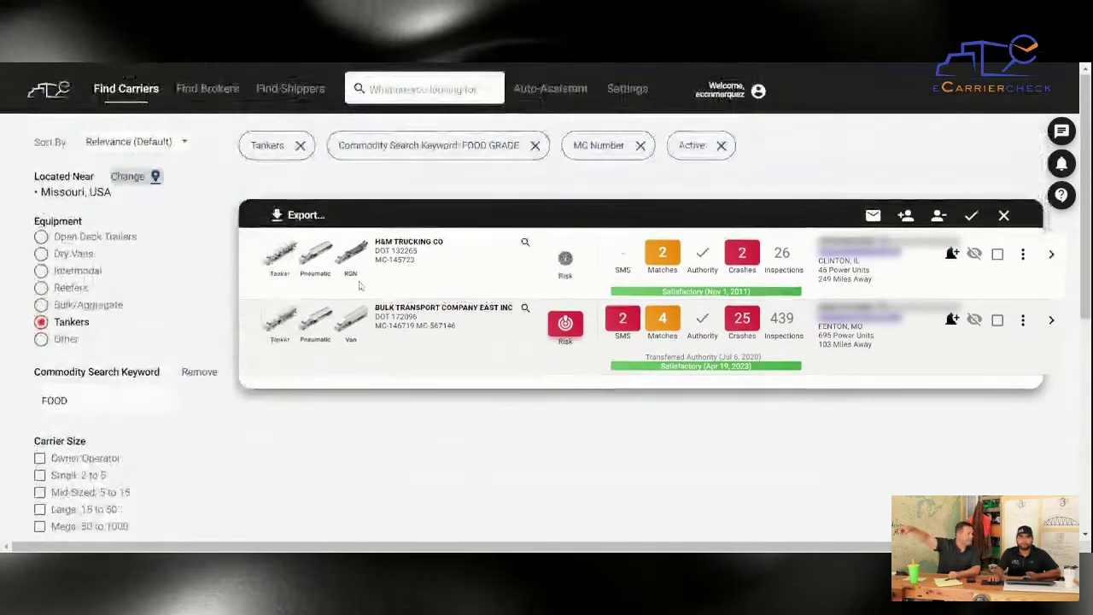
- Start a new carrier search by location for carriers that run a lane between Missouri, USA and Atlanta, GA
{"action": "left_click", "coordinate": [128, 100]}
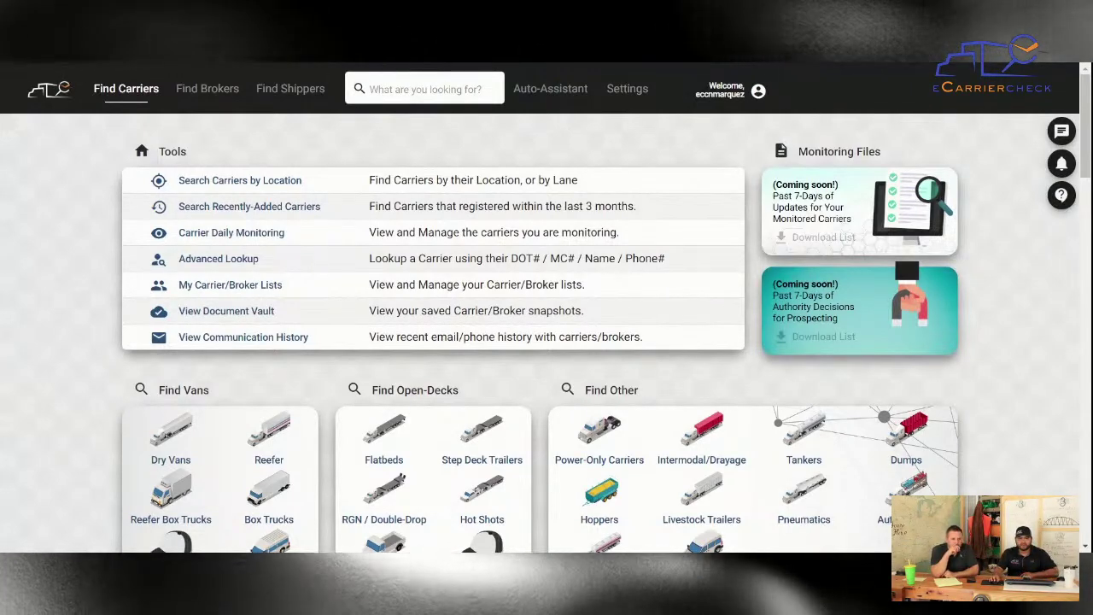
{"action": "left_click", "coordinate": [260, 180]}
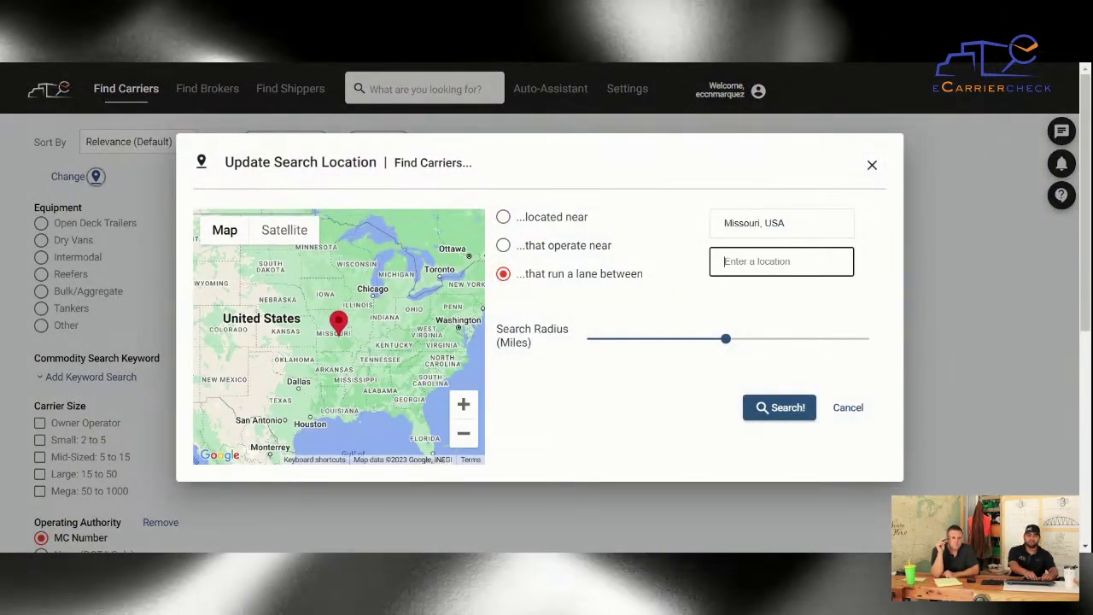
{"action": "type", "text": "at"}
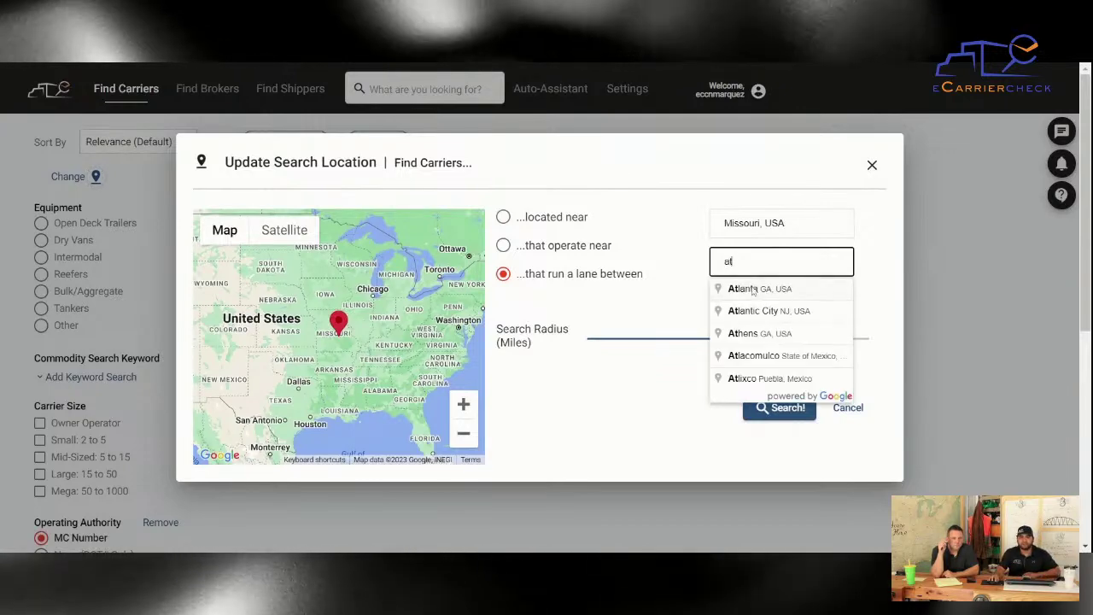
{"action": "left_click", "coordinate": [759, 288]}
{"action": "left_click", "coordinate": [779, 408]}
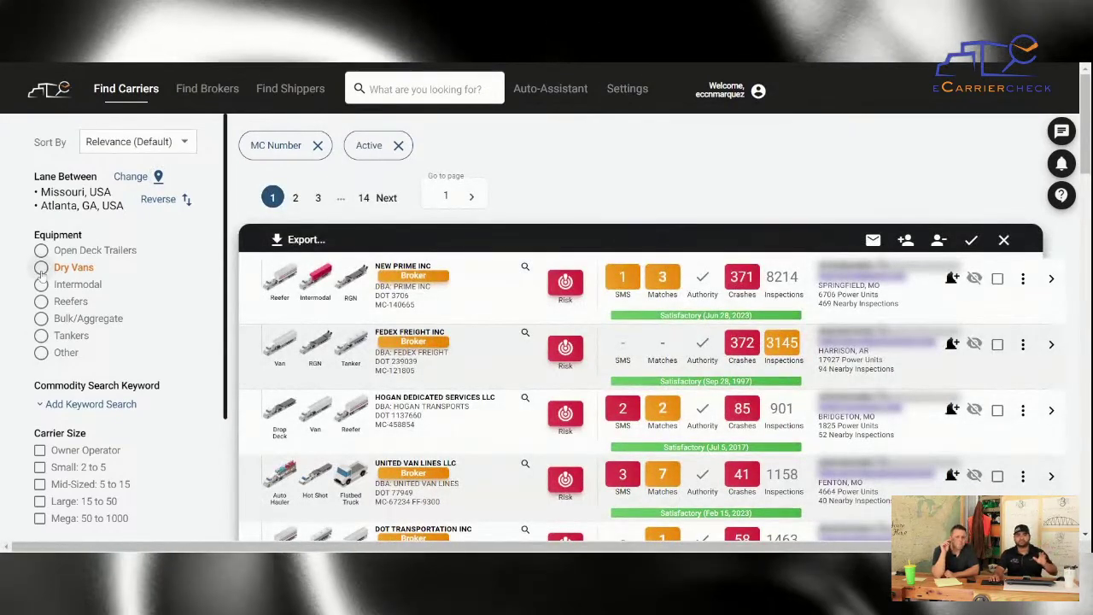
- Filter the Missouri to Atlanta lane carriers by the commodity search keyword "food"
{"action": "scroll", "coordinate": [40, 271], "scroll_direction": "down", "scroll_amount": 3}
{"action": "mouse_move", "coordinate": [316, 281]}
{"action": "scroll", "coordinate": [362, 314], "scroll_direction": "down", "scroll_amount": 2}
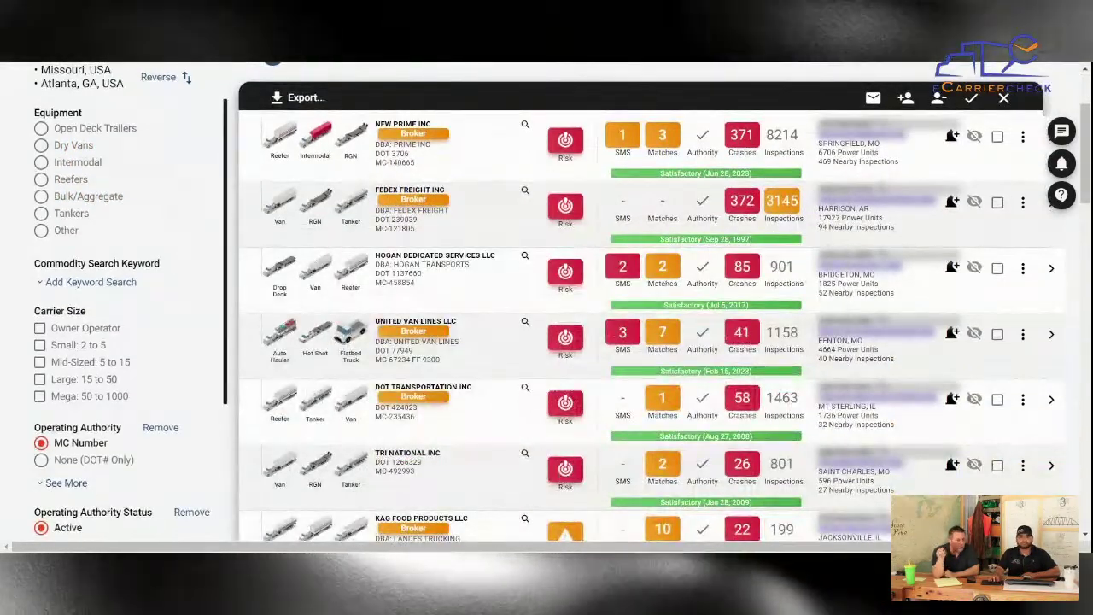
{"action": "scroll", "coordinate": [162, 281], "scroll_direction": "up", "scroll_amount": 2}
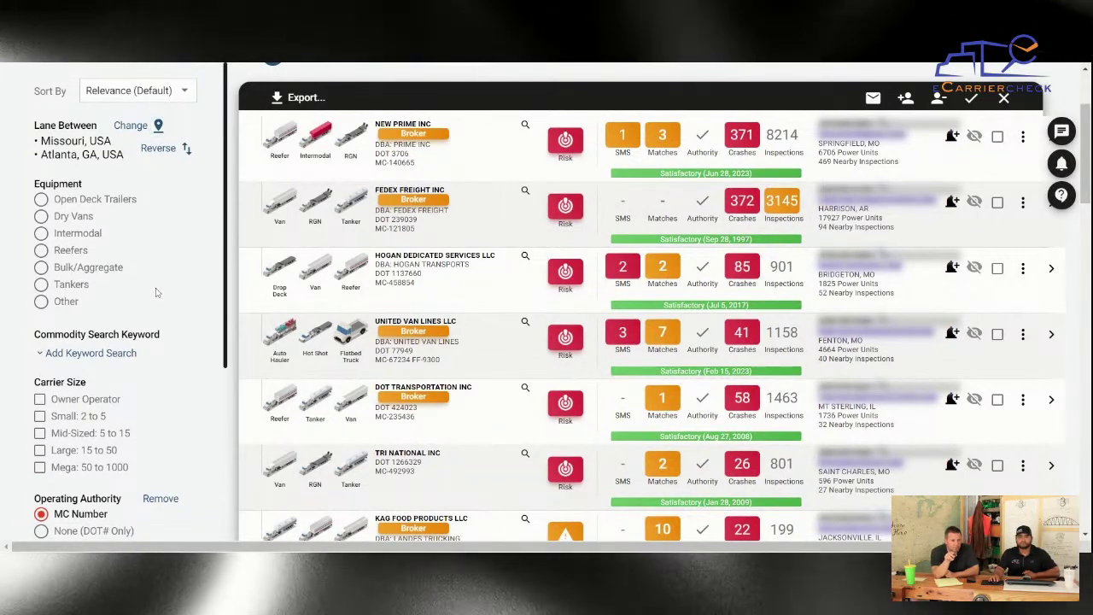
{"action": "left_click", "coordinate": [117, 356]}
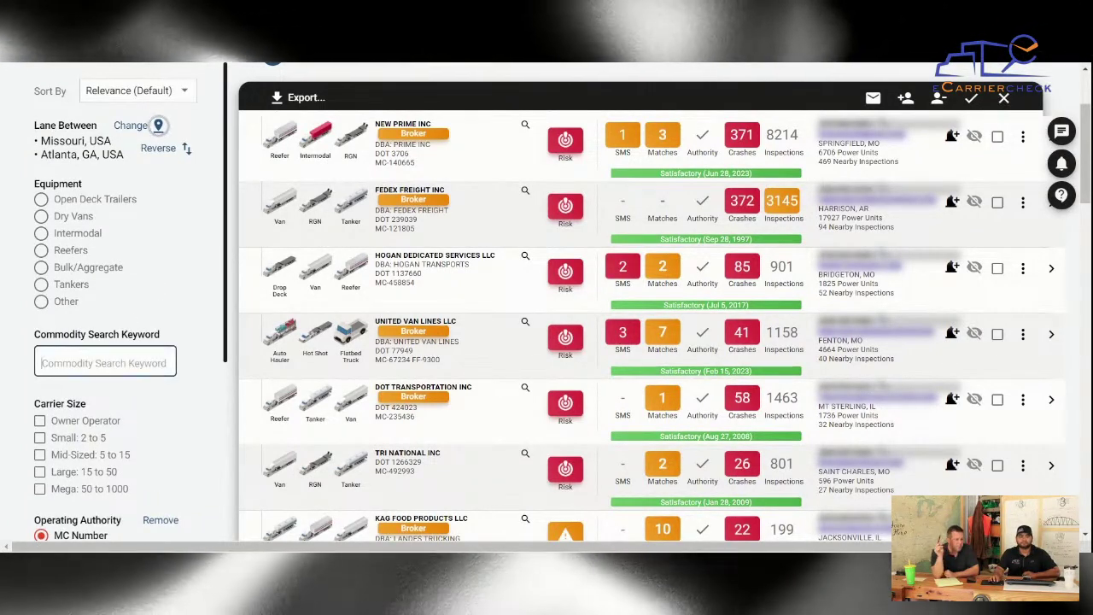
{"action": "type", "text": "food"}
{"action": "key", "text": "Return"}
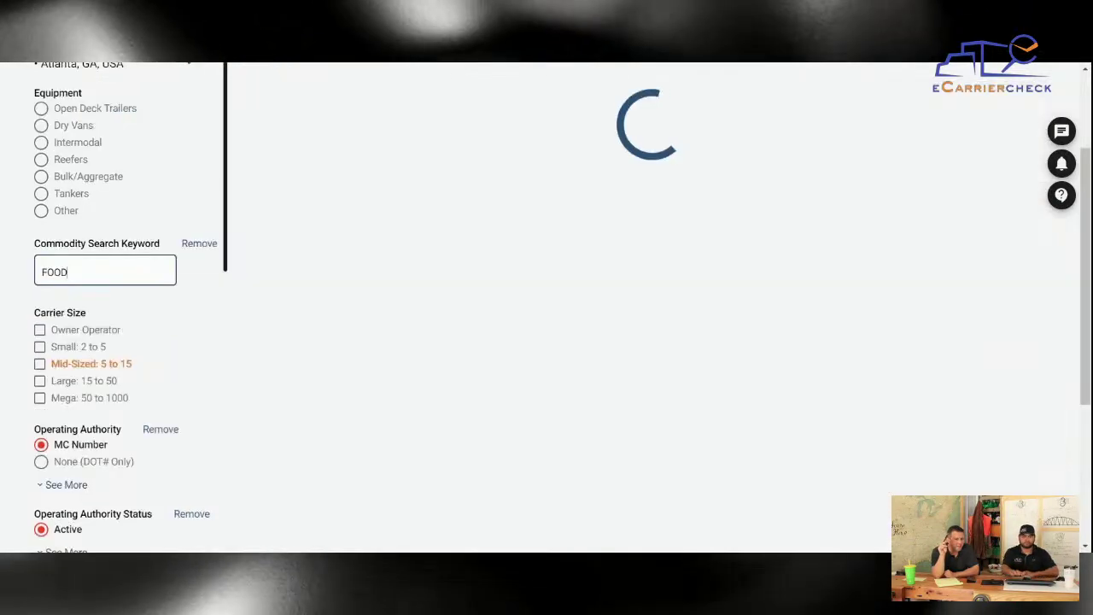
{"action": "scroll", "coordinate": [395, 374], "scroll_direction": "up", "scroll_amount": 1}
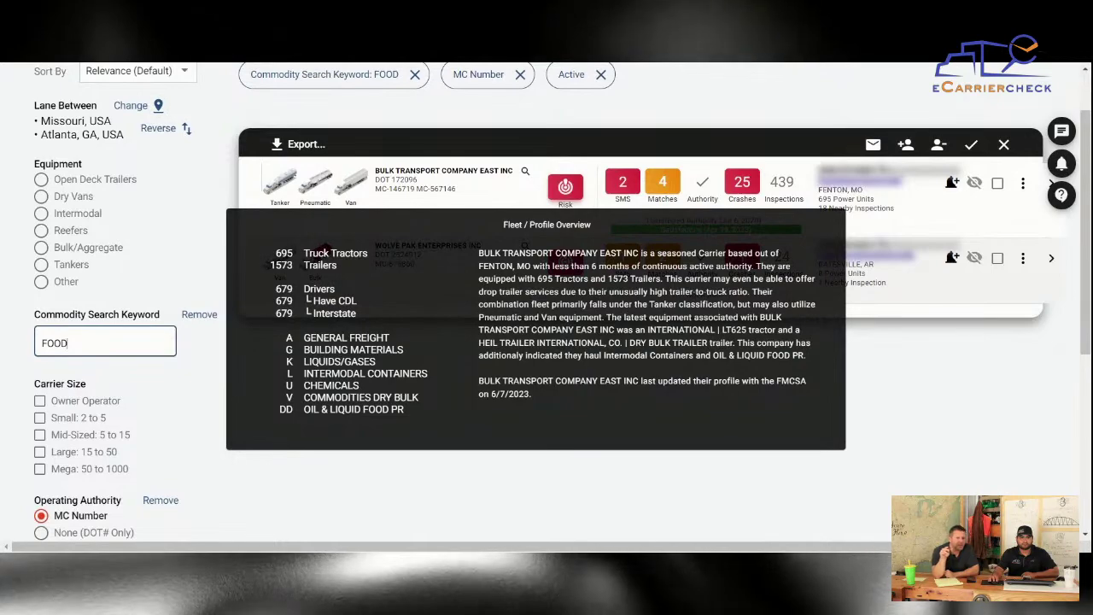
- Examine the fleet profile overview of Wolve Pak Enterprises for the commodities it hauls
{"action": "mouse_move", "coordinate": [279, 273]}
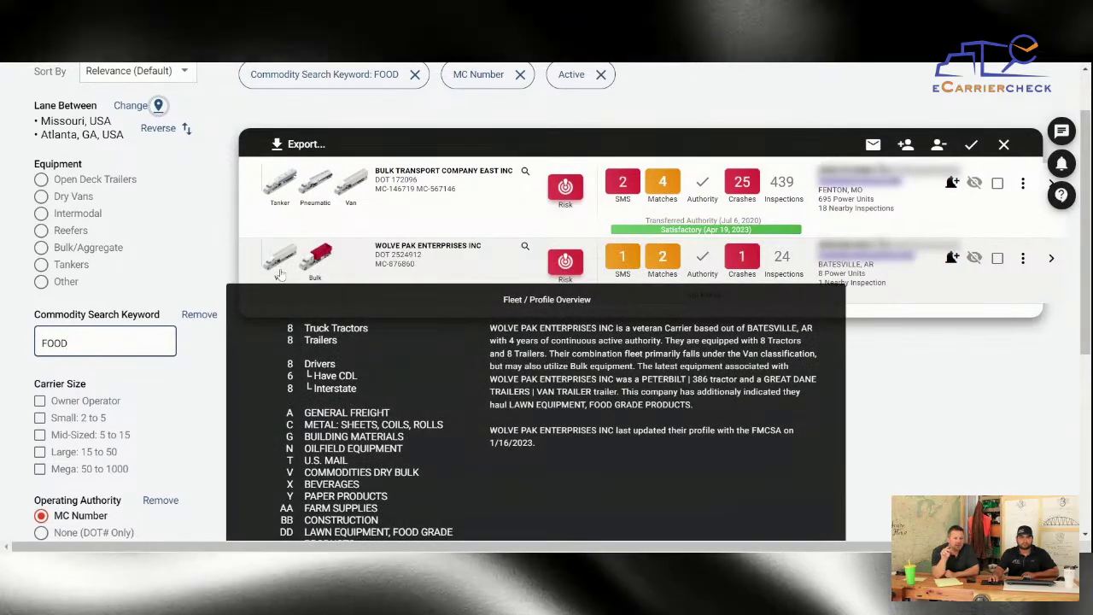
{"action": "scroll", "coordinate": [279, 274], "scroll_direction": "down", "scroll_amount": 1}
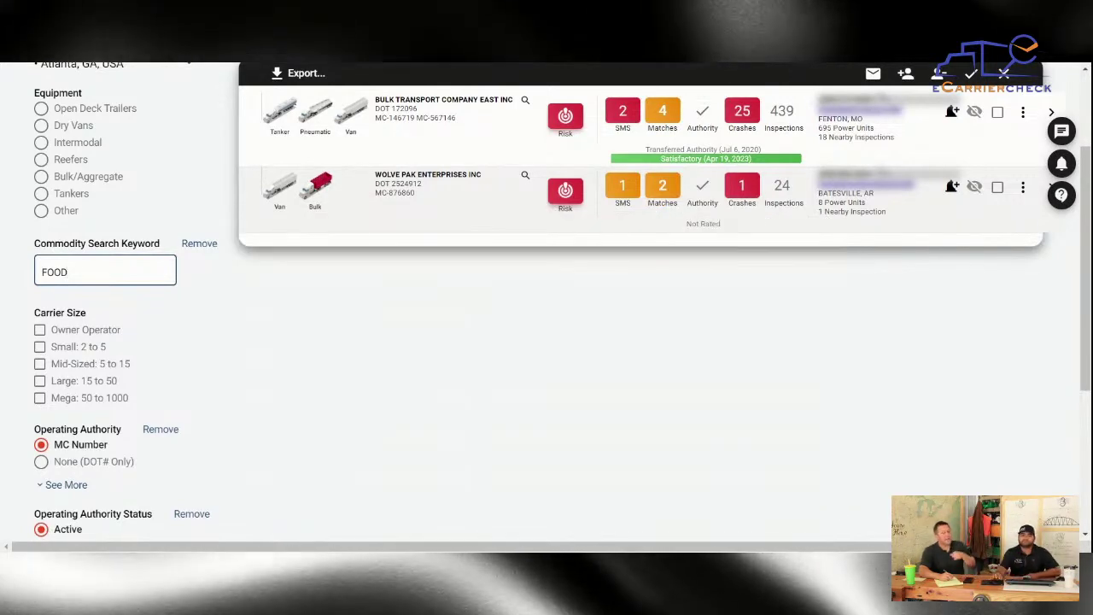
{"action": "mouse_move", "coordinate": [279, 202]}
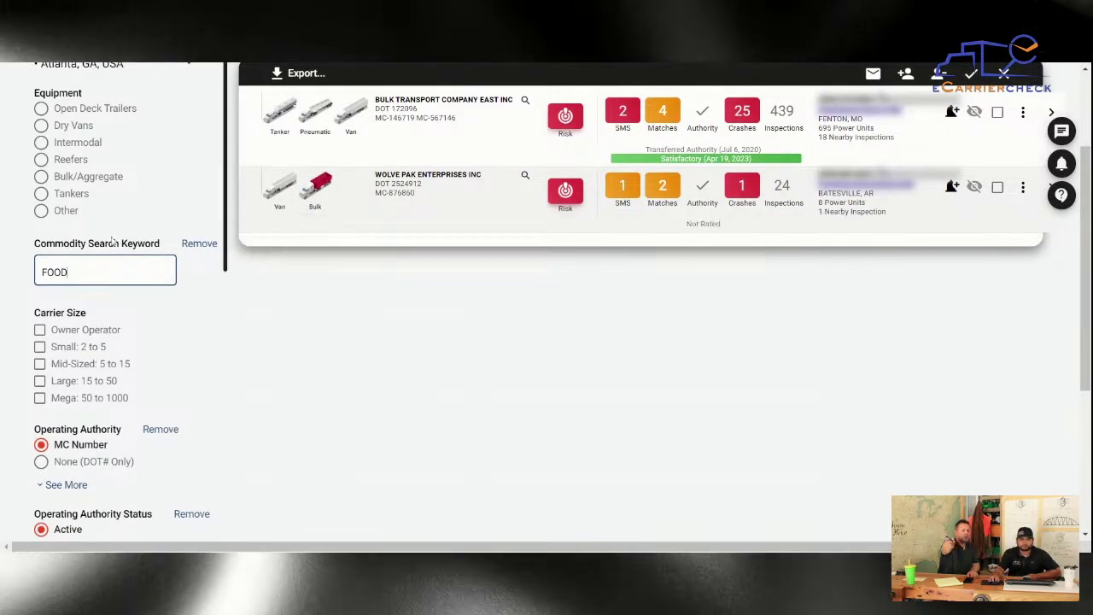
- Replace the FOOD commodity keyword with "sugar" and search the Missouri to Atlanta lane again
{"action": "left_click", "coordinate": [199, 243]}
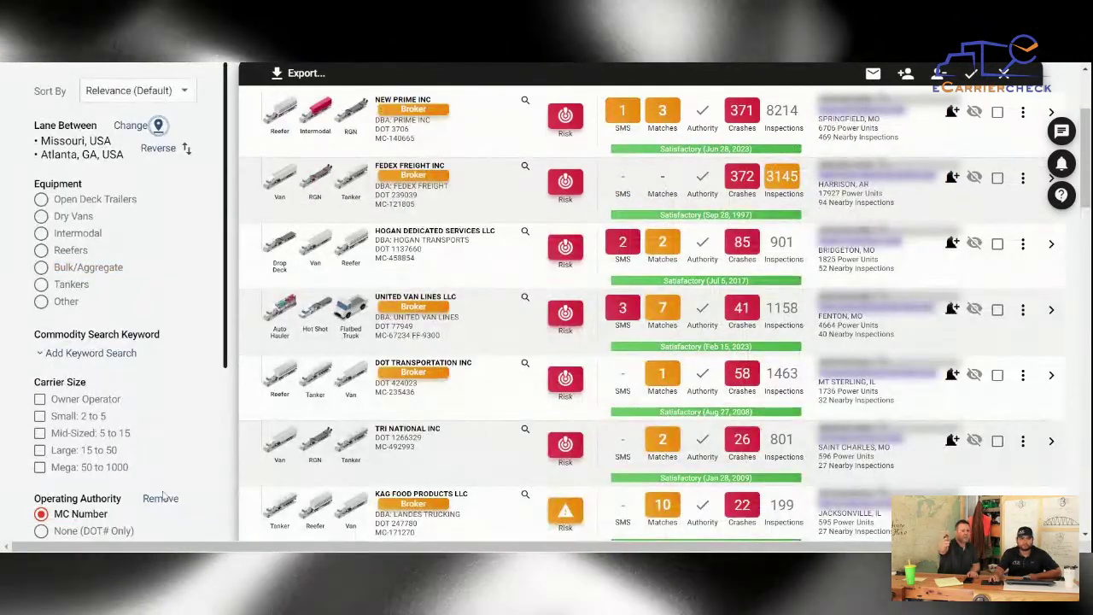
{"action": "left_click", "coordinate": [102, 354]}
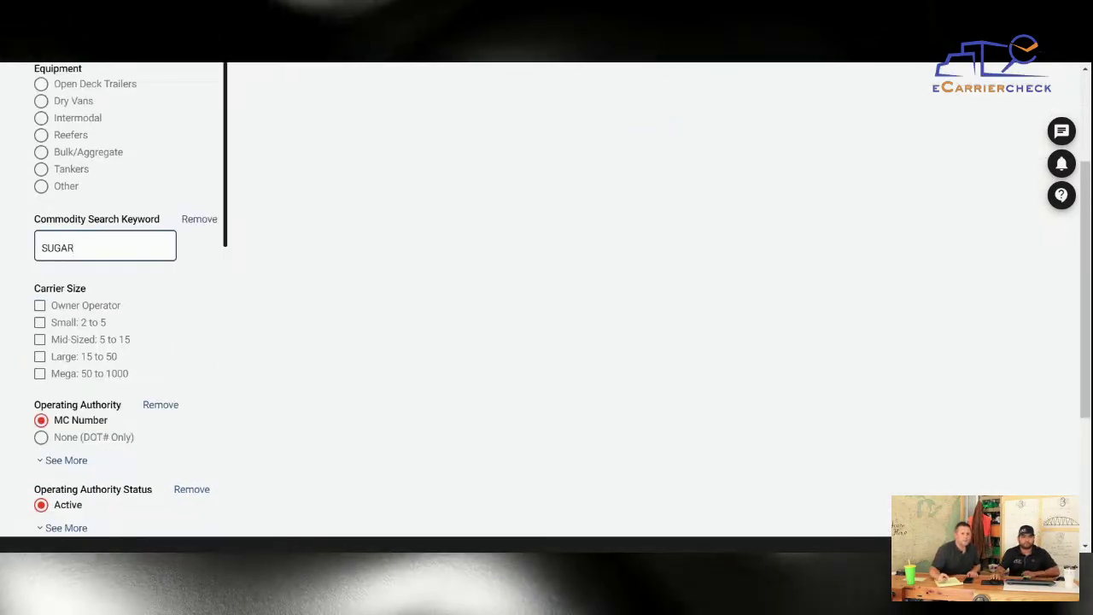
{"action": "key", "text": "Return"}
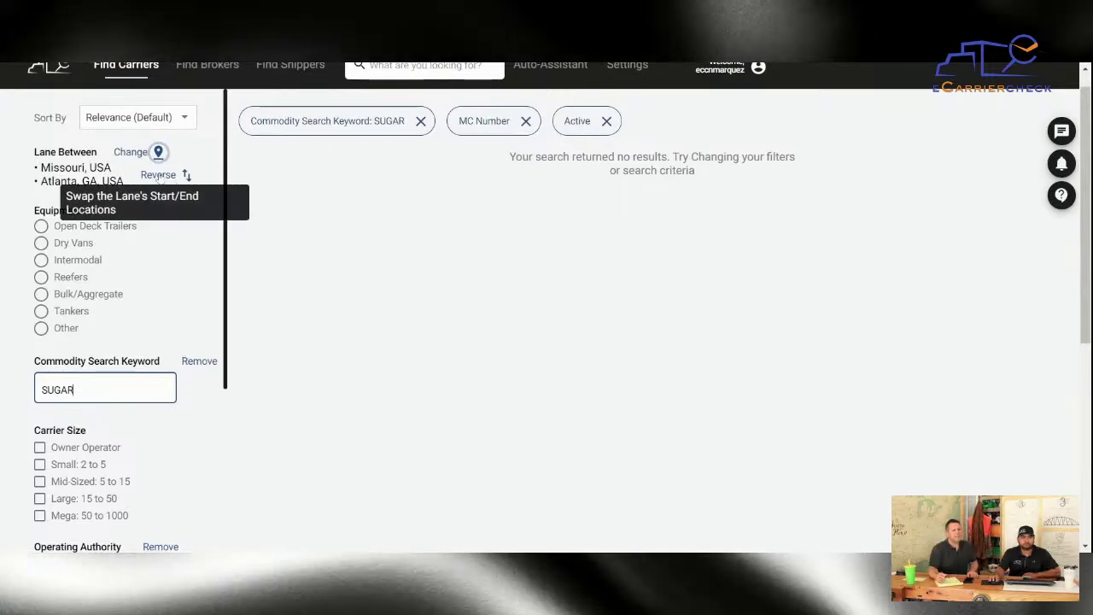
- Replace the SUGAR commodity keyword with "oil" on the Missouri to Atlanta lane and examine the matching carriers' fleet profiles
{"action": "left_click", "coordinate": [199, 361]}
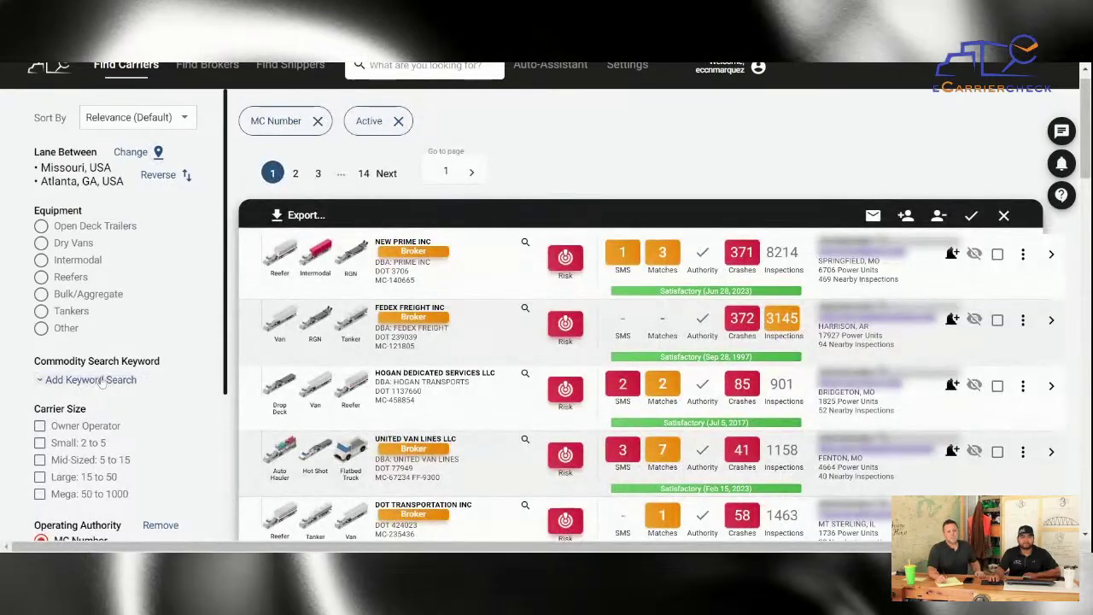
{"action": "left_click", "coordinate": [100, 380]}
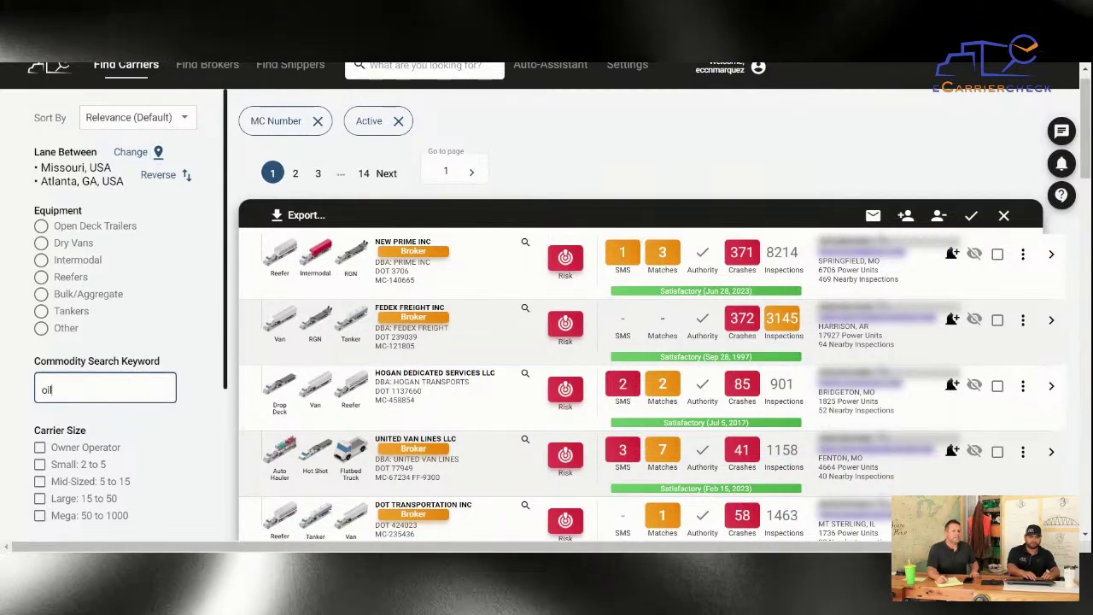
{"action": "key", "text": "Return"}
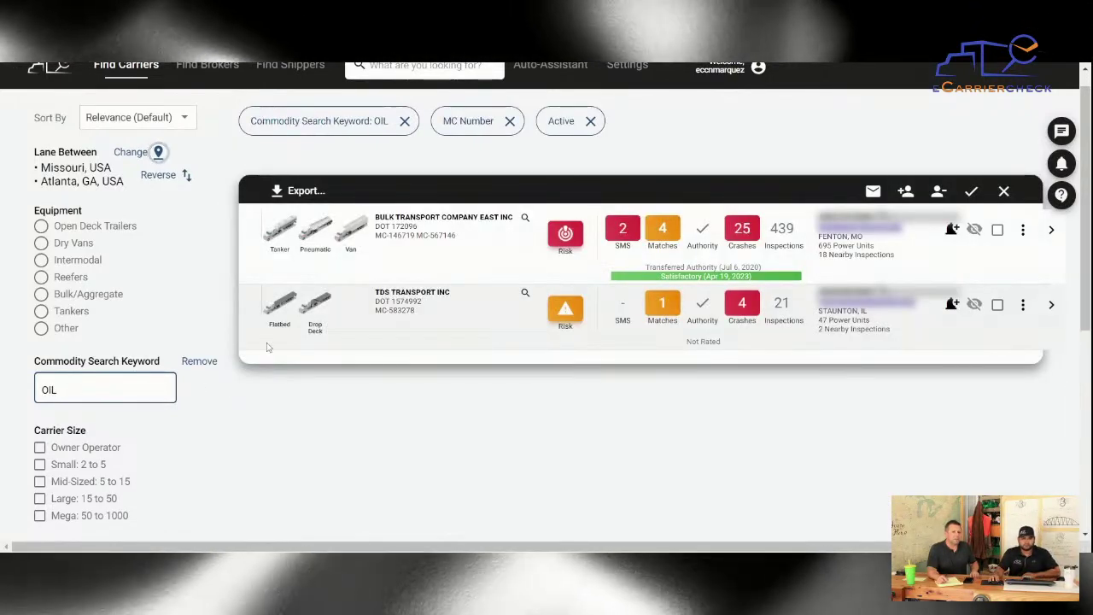
{"action": "mouse_move", "coordinate": [278, 316]}
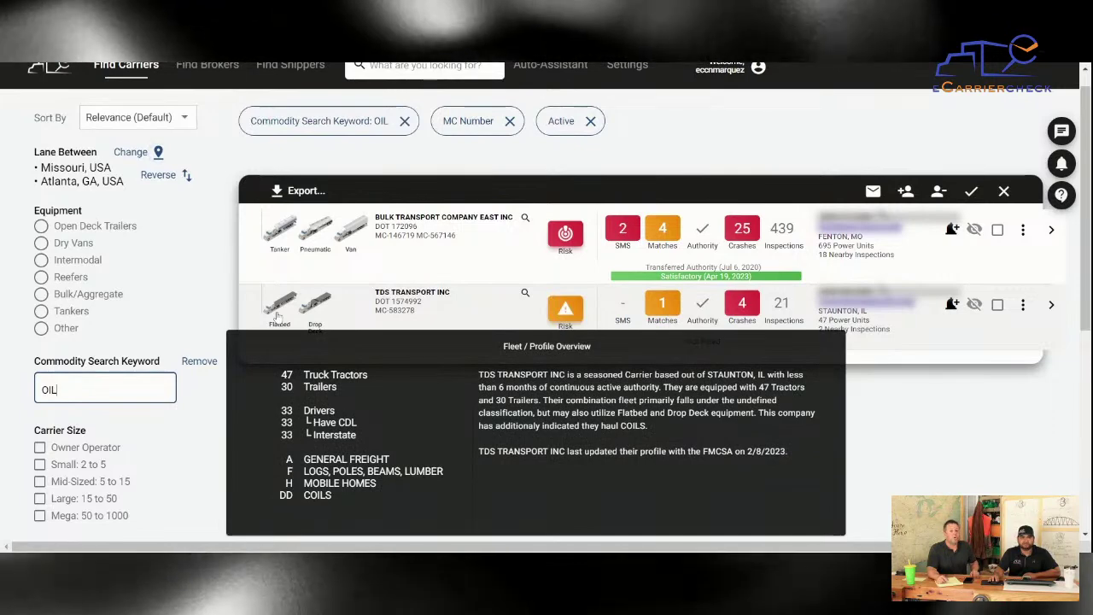
{"action": "mouse_move", "coordinate": [282, 232]}
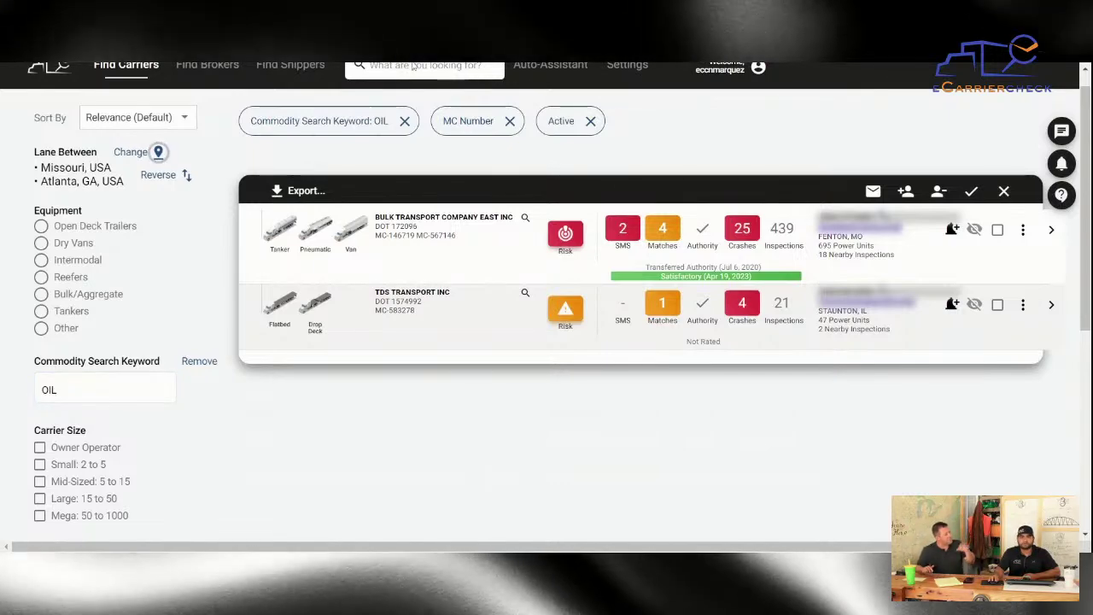
- Remove the OIL commodity keyword from the lane search and check the lane's location and search radius settings
{"action": "left_click", "coordinate": [56, 389]}
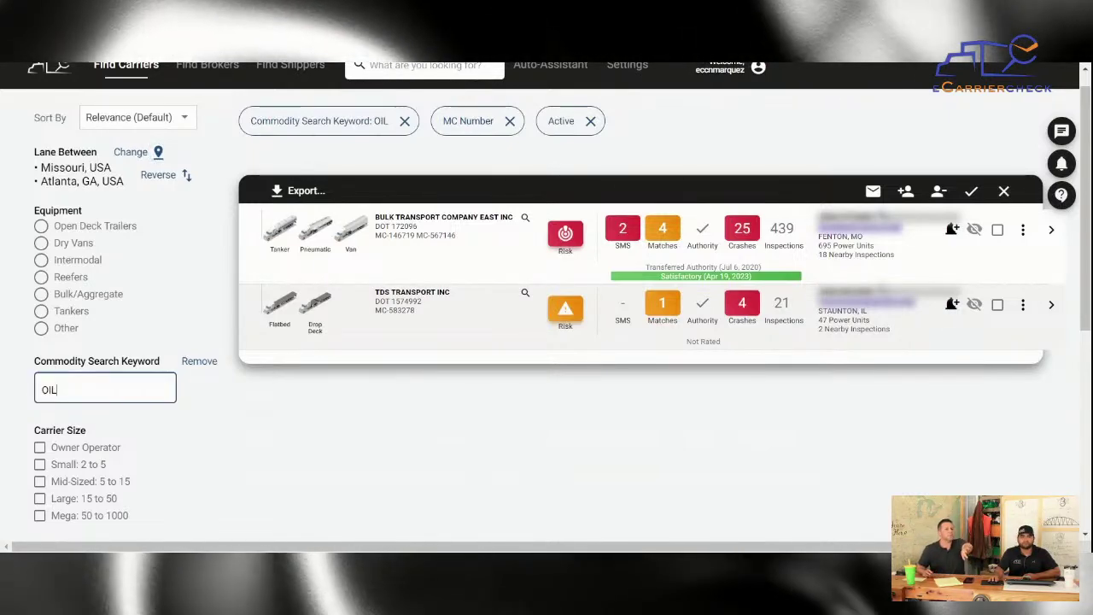
{"action": "scroll", "coordinate": [204, 393], "scroll_direction": "up", "scroll_amount": 2}
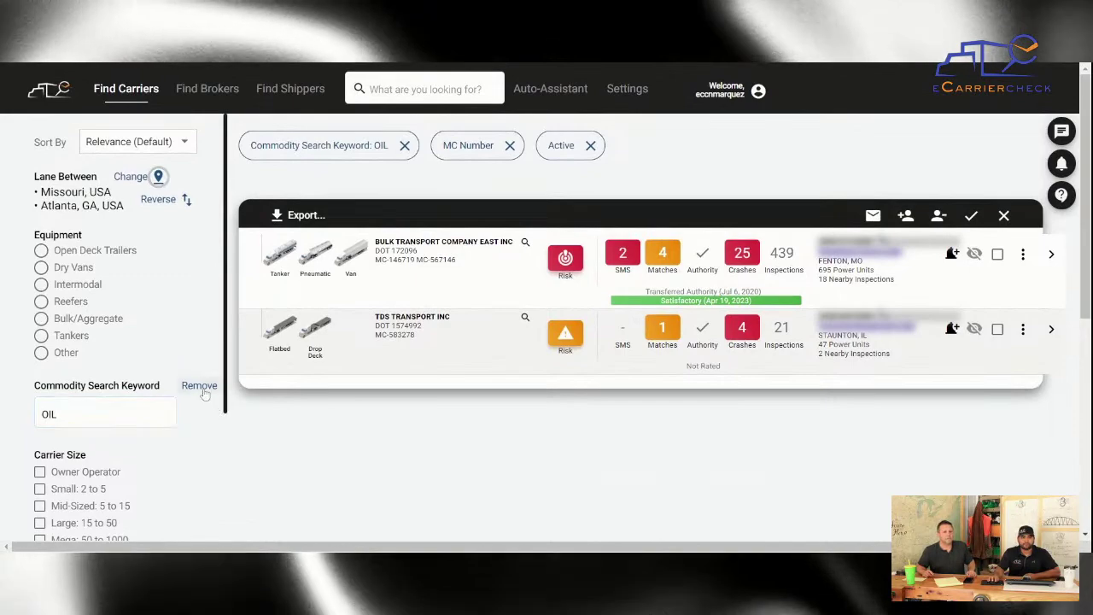
{"action": "left_click", "coordinate": [199, 385]}
{"action": "scroll", "coordinate": [205, 395], "scroll_direction": "down", "scroll_amount": 2}
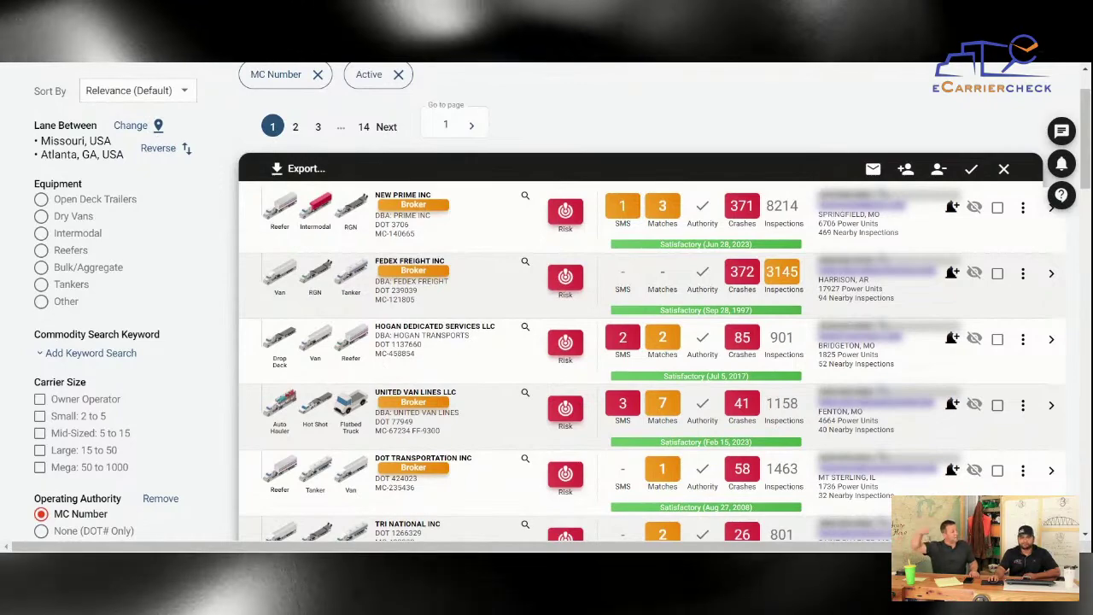
{"action": "scroll", "coordinate": [378, 358], "scroll_direction": "up", "scroll_amount": 1}
{"action": "scroll", "coordinate": [398, 379], "scroll_direction": "up", "scroll_amount": 1}
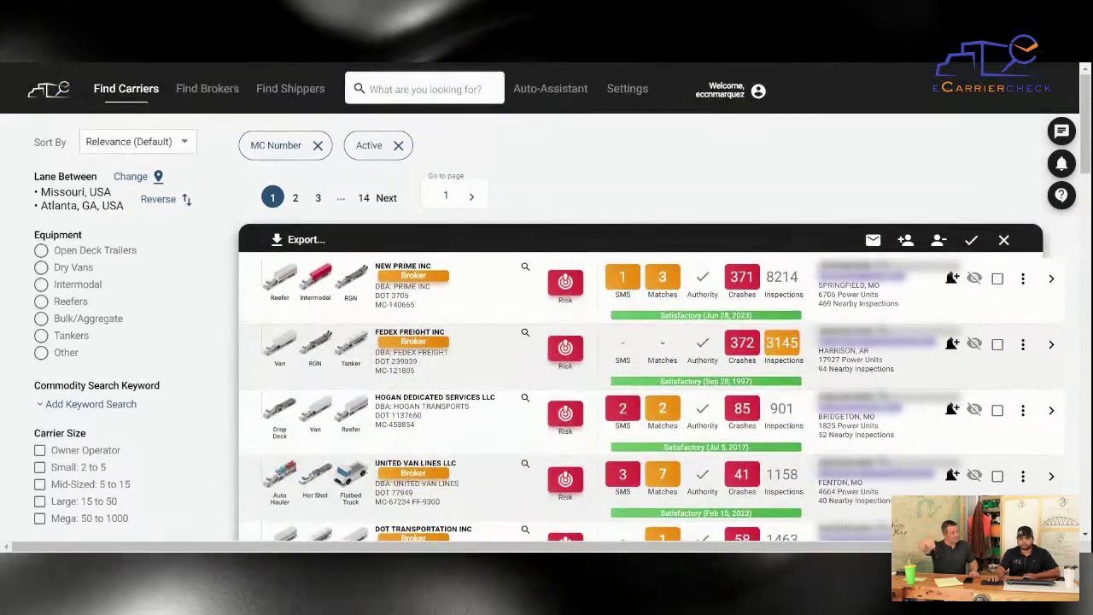
{"action": "left_click", "coordinate": [152, 178]}
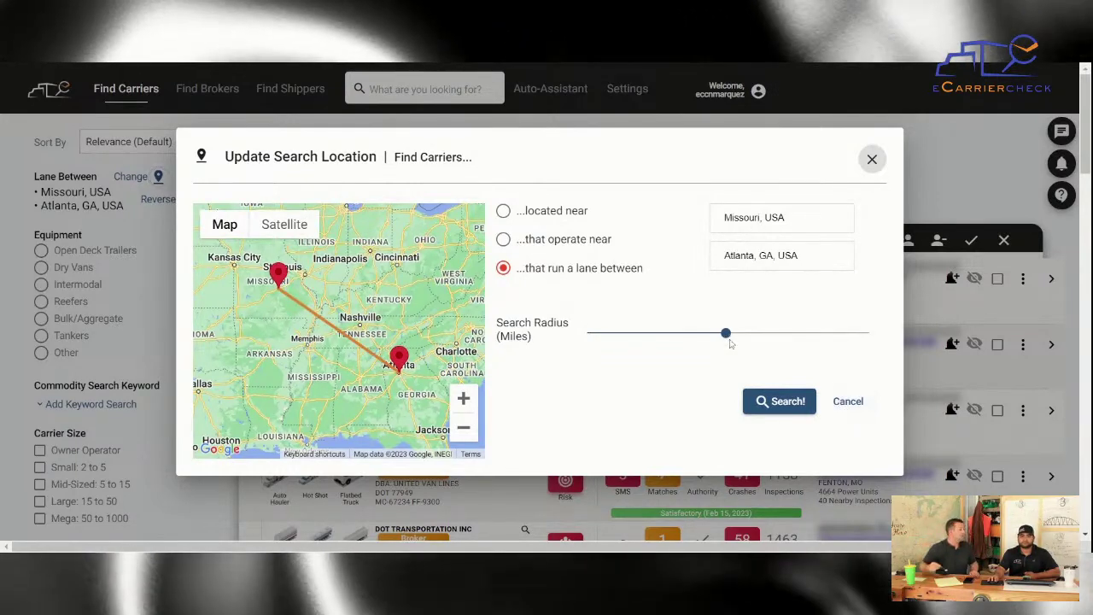
{"action": "left_click", "coordinate": [846, 400]}
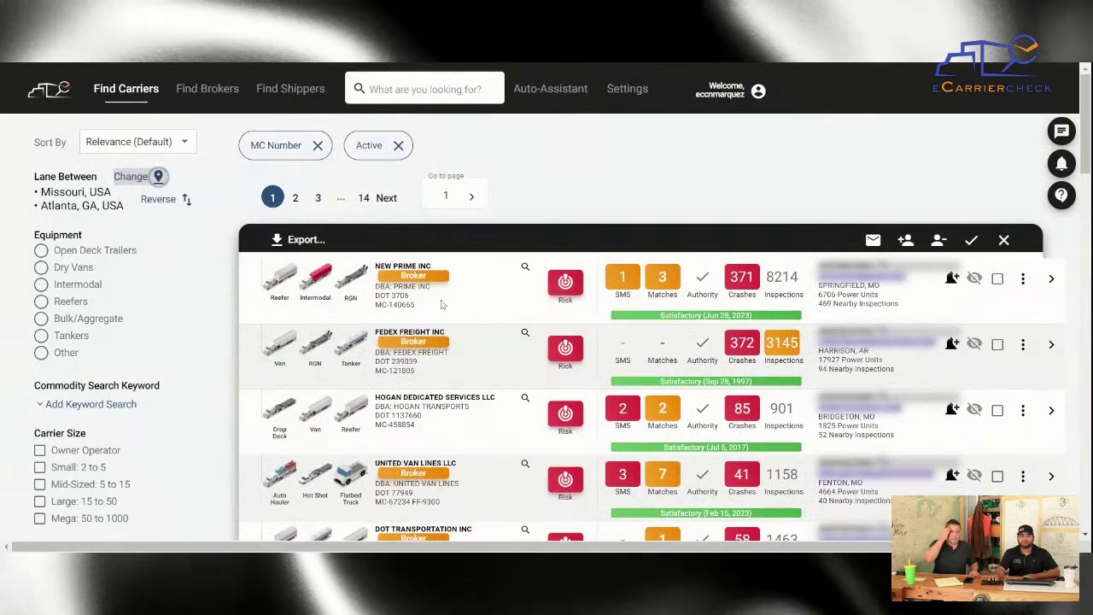
- Start a new search for intermodal/drayage carriers located near Houston, TX, USA
{"action": "left_click", "coordinate": [112, 87]}
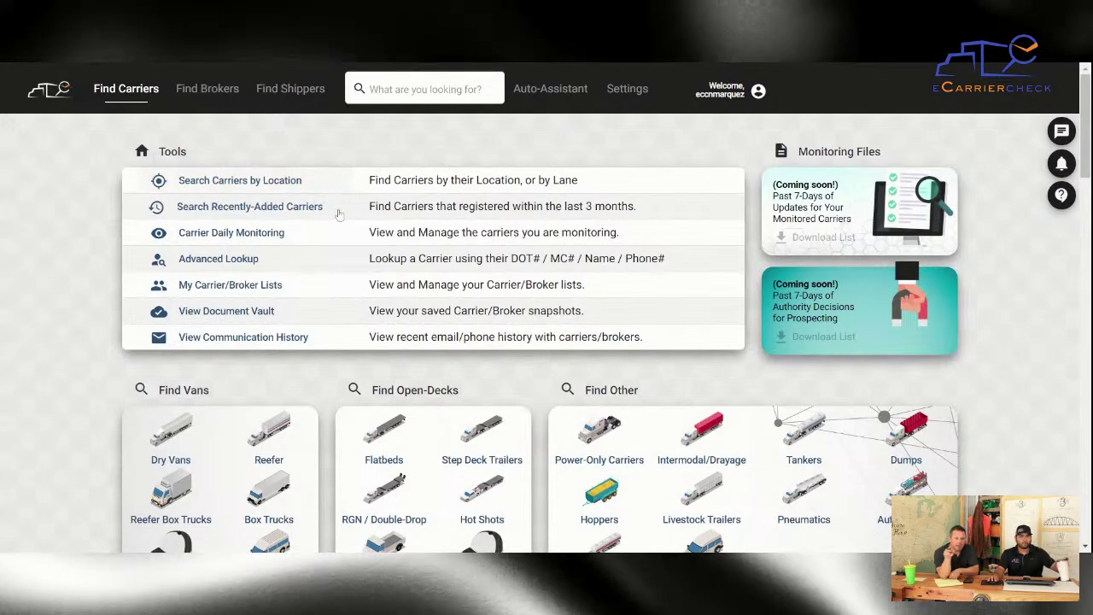
{"action": "scroll", "coordinate": [338, 214], "scroll_direction": "down", "scroll_amount": 1}
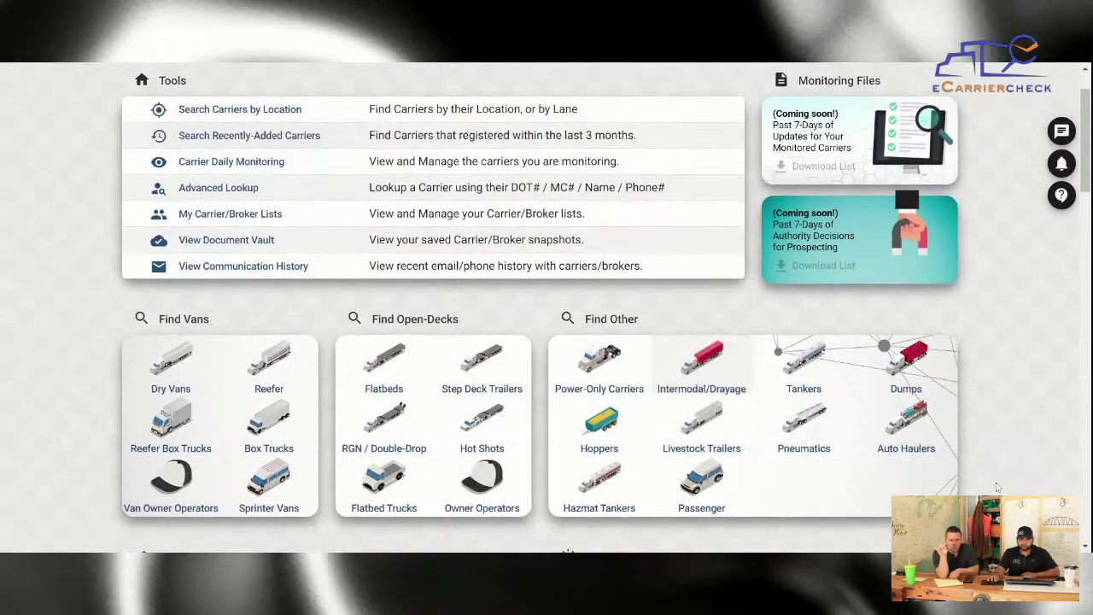
{"action": "left_click", "coordinate": [698, 374]}
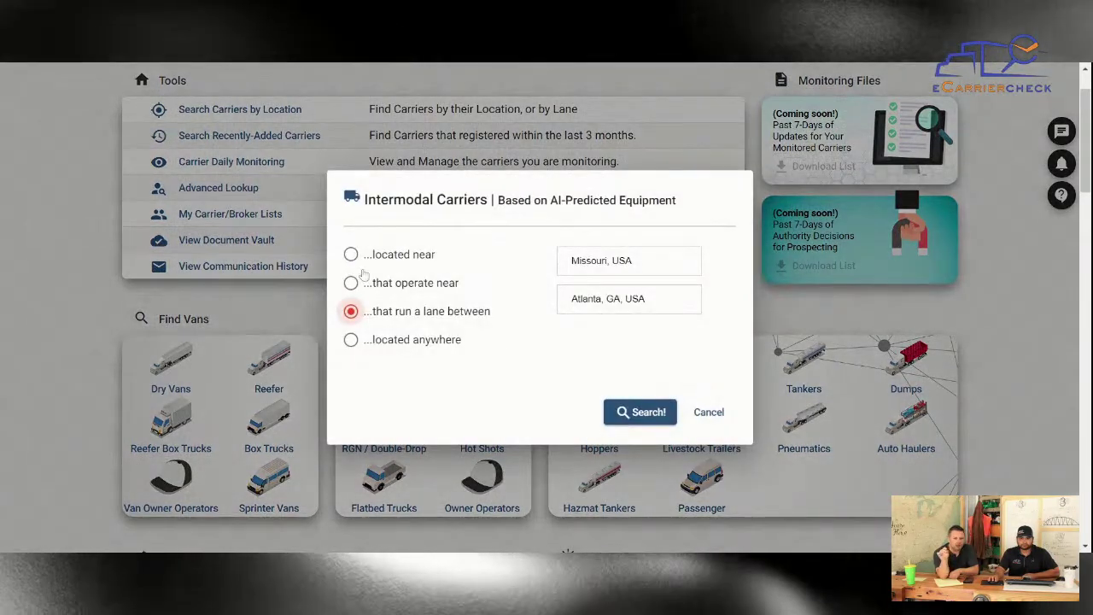
{"action": "left_click", "coordinate": [351, 254]}
{"action": "left_click", "coordinate": [670, 406]}
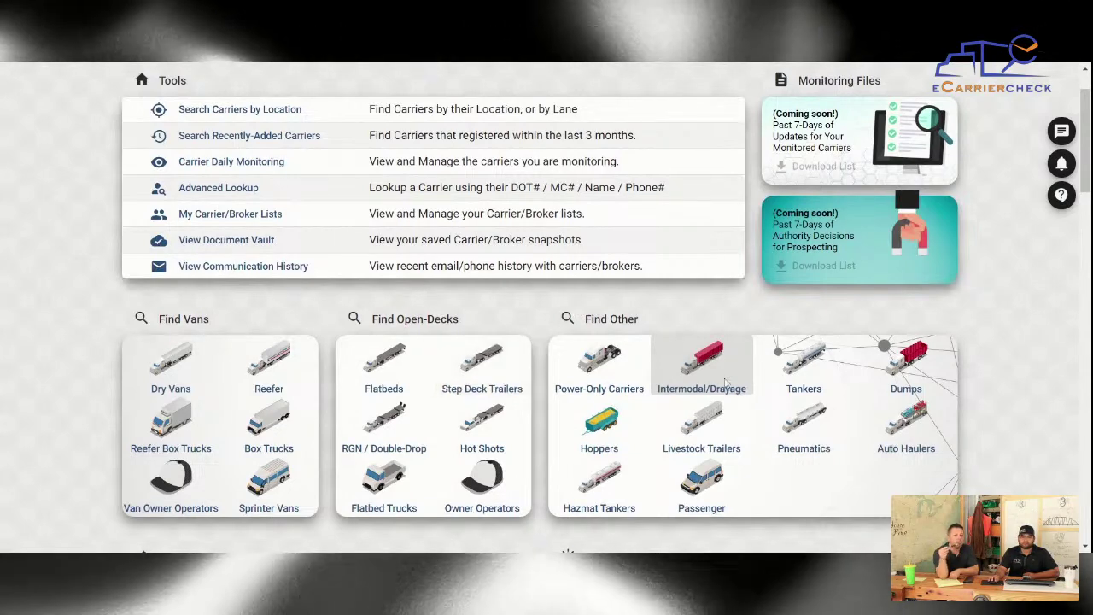
{"action": "left_click", "coordinate": [702, 362]}
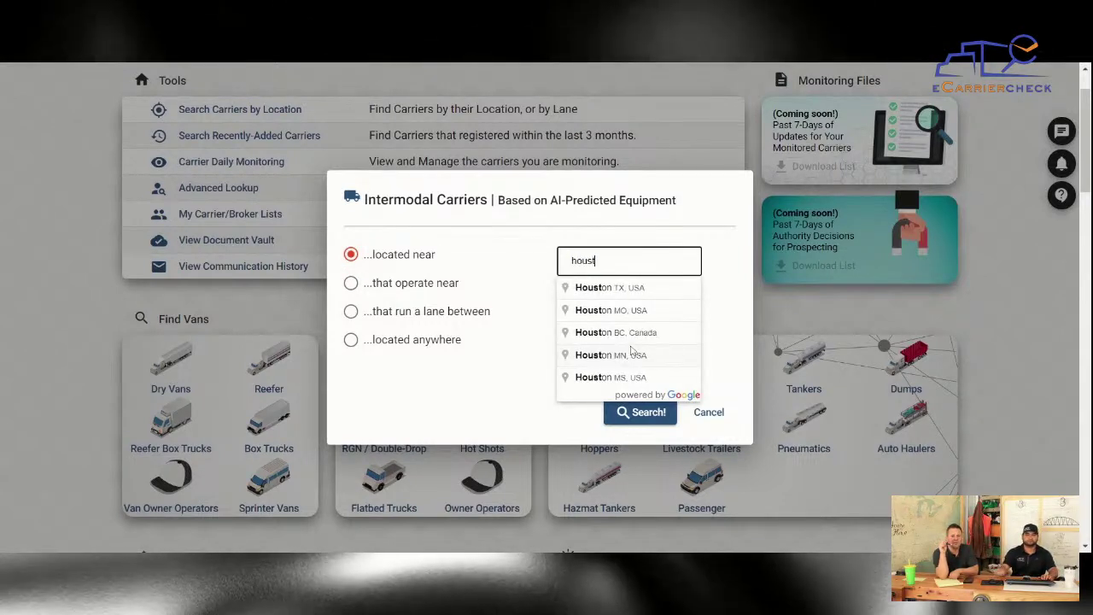
{"action": "left_click", "coordinate": [639, 414]}
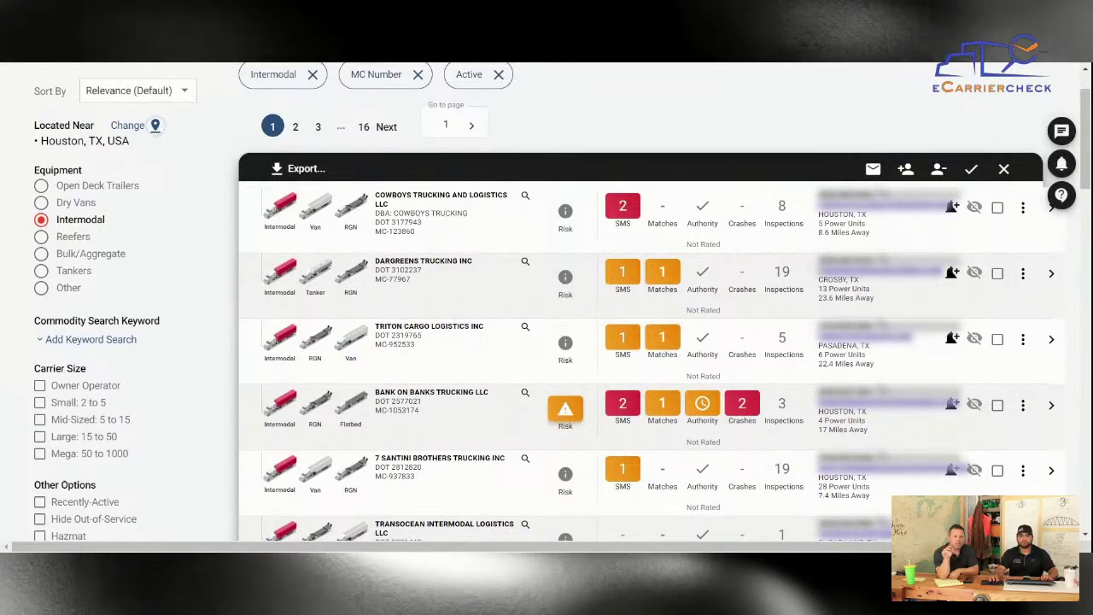
- Examine the fleet profile overviews of the intermodal carriers near Houston for tractors, trailers and cargo hauled
{"action": "scroll", "coordinate": [952, 204], "scroll_direction": "down", "scroll_amount": 1}
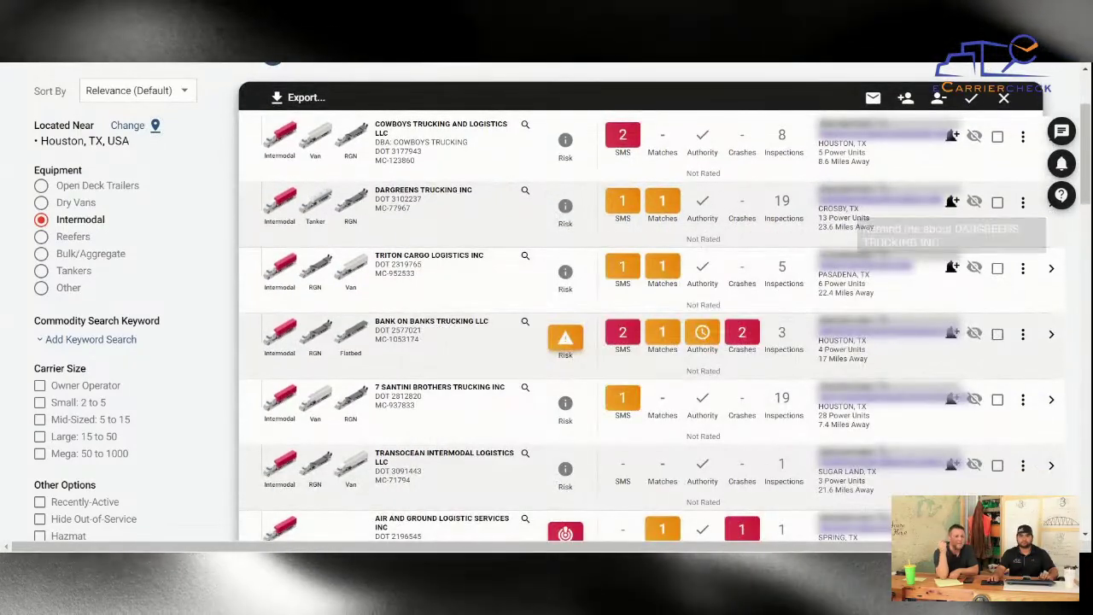
{"action": "scroll", "coordinate": [742, 333], "scroll_direction": "up", "scroll_amount": 1}
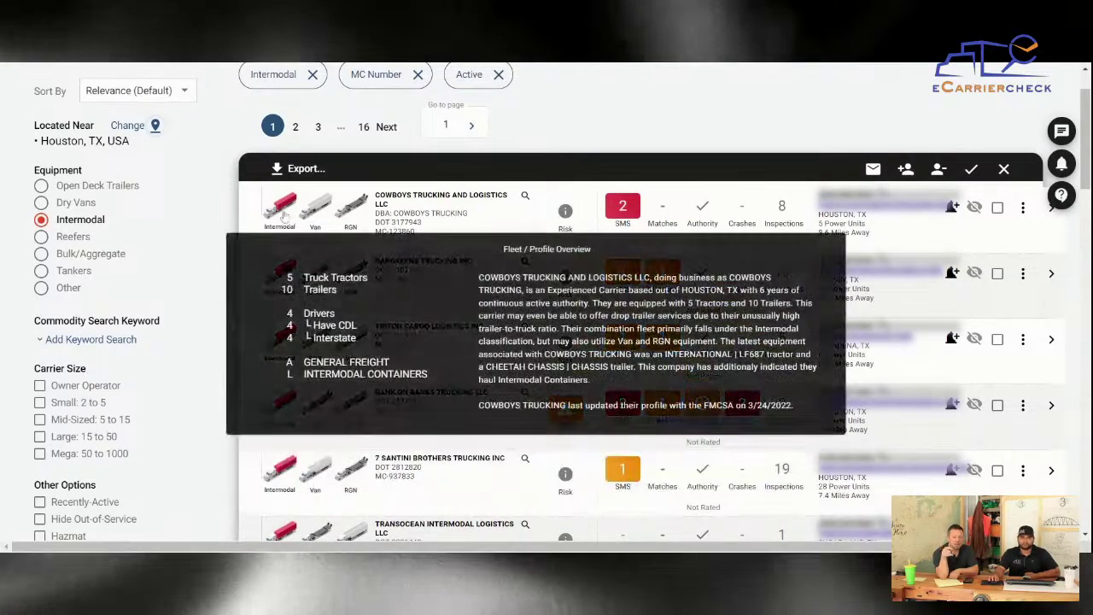
{"action": "mouse_move", "coordinate": [315, 274]}
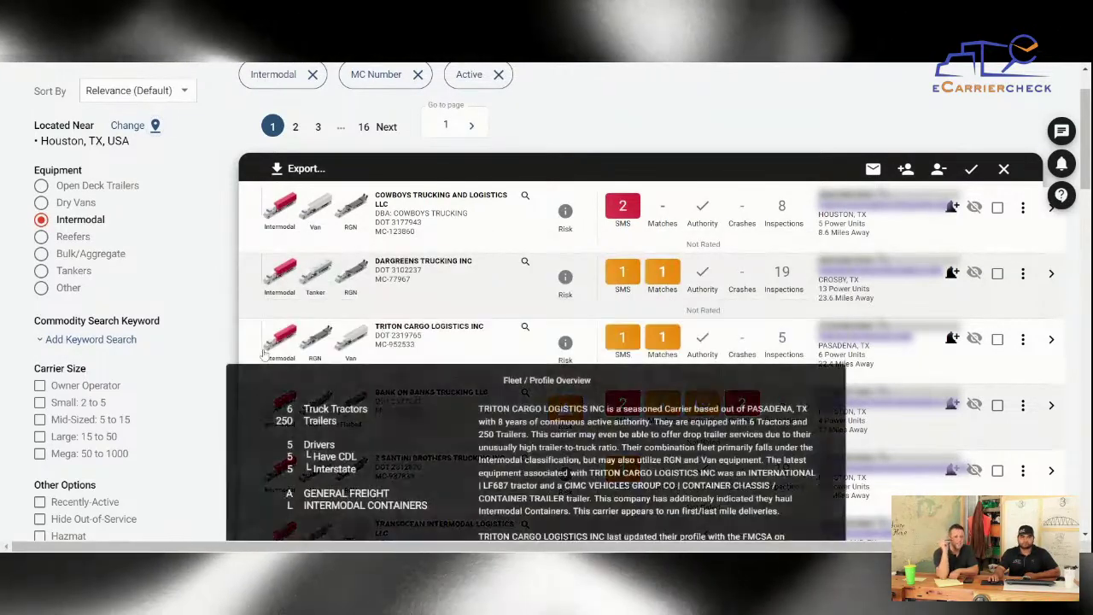
{"action": "scroll", "coordinate": [218, 354], "scroll_direction": "down", "scroll_amount": 1}
{"action": "scroll", "coordinate": [218, 353], "scroll_direction": "down", "scroll_amount": 1}
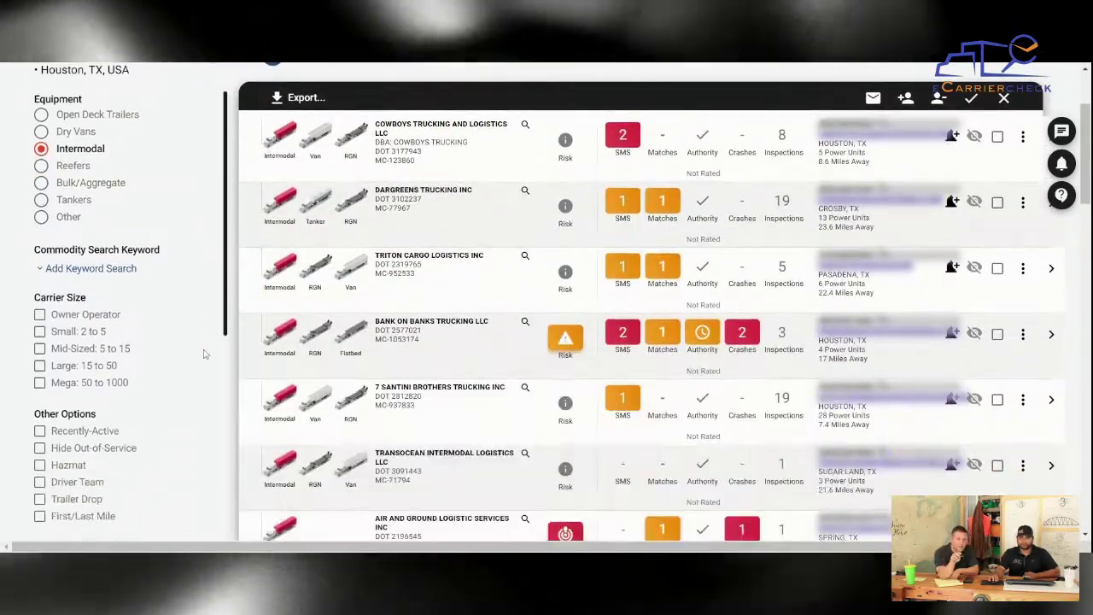
{"action": "mouse_move", "coordinate": [280, 408]}
{"action": "scroll", "coordinate": [280, 408], "scroll_direction": "down", "scroll_amount": 1}
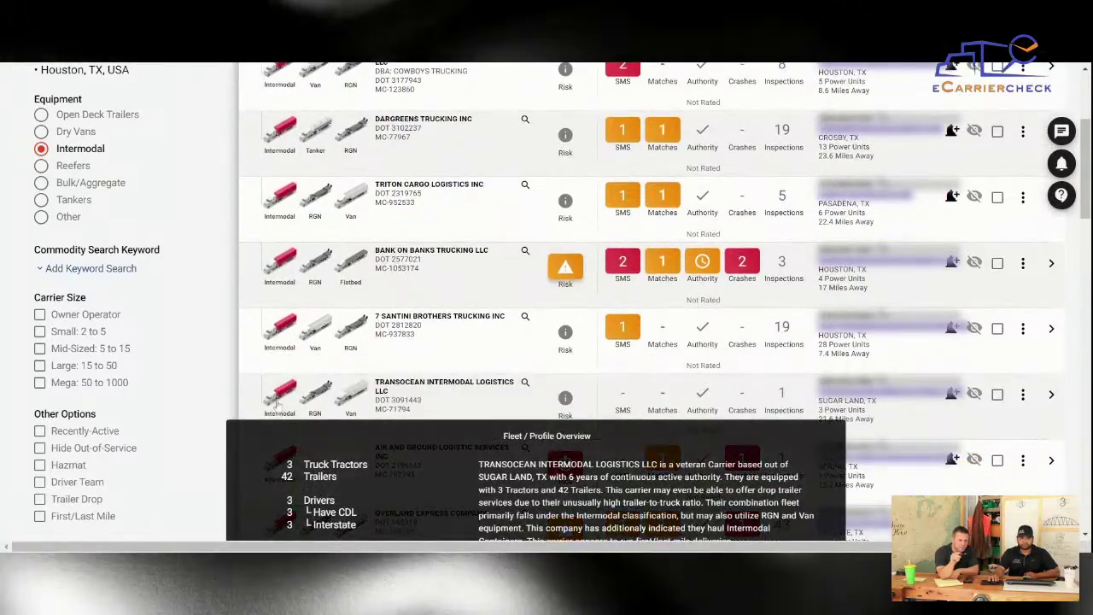
- Filter the Houston intermodal carriers by the Mid-Sized: 5 to 15 carrier size
{"action": "left_click", "coordinate": [40, 349]}
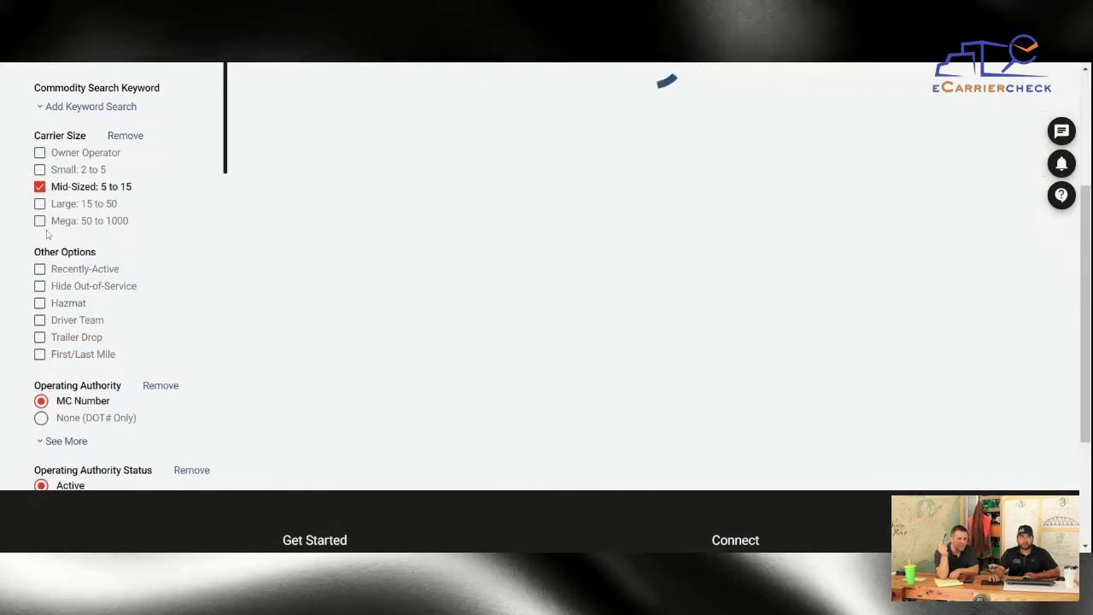